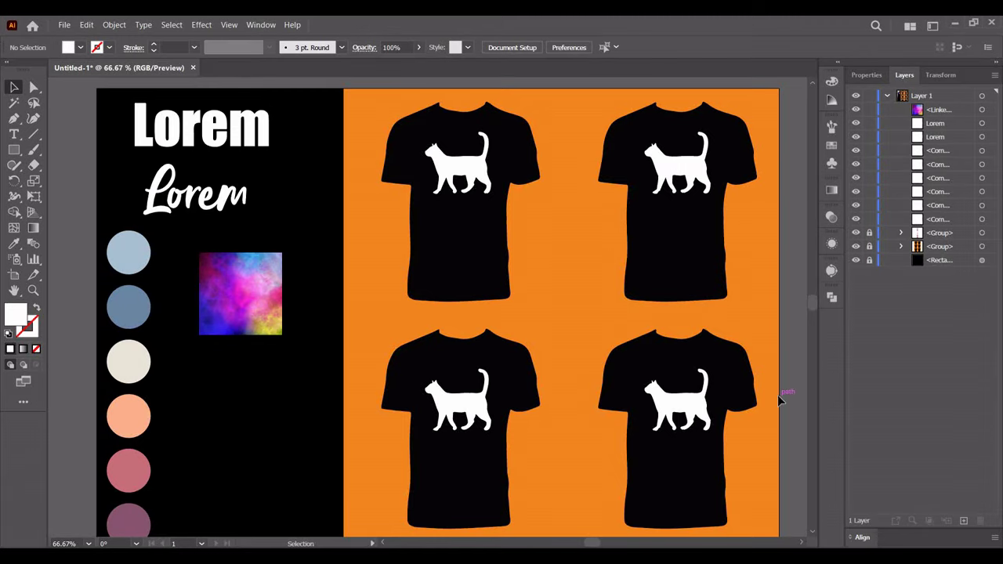
# Copy the script Lorem onto the top-left shirt and colour it the shirt's black.
pyautogui.moveTo(779, 399)
pyautogui.mouseDown()
pyautogui.moveTo(739, 275)
pyautogui.moveTo(701, 363)
pyautogui.moveTo(710, 425)
pyautogui.mouseUp()
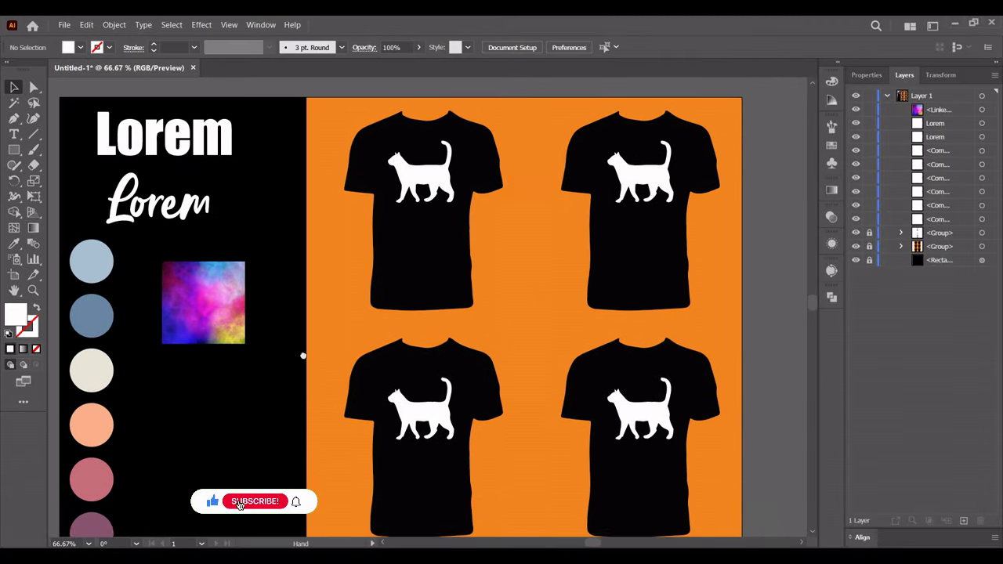
pyautogui.hotkey('ctrl', '1')
pyautogui.click(184, 325)
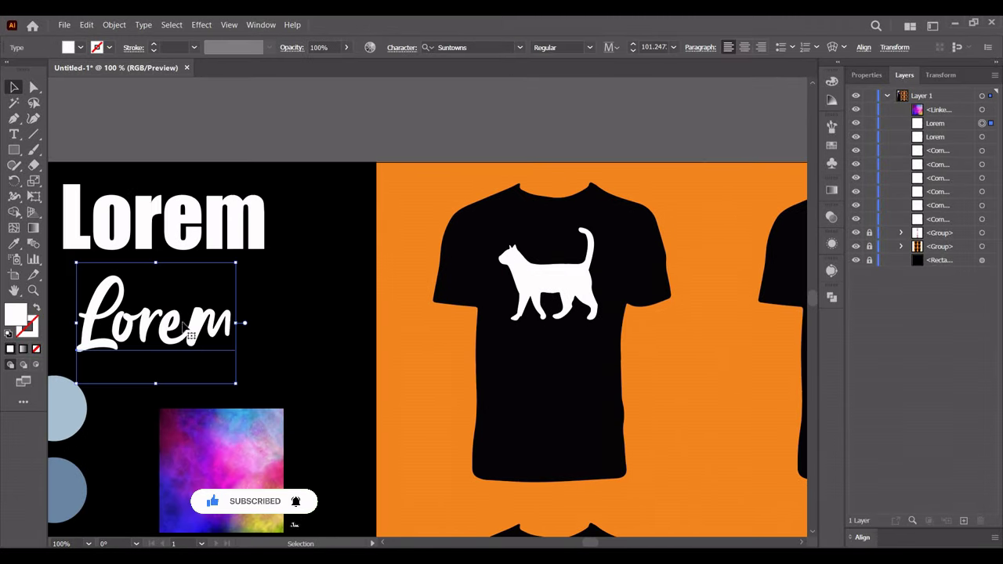
pyautogui.click(211, 235)
pyautogui.click(336, 269)
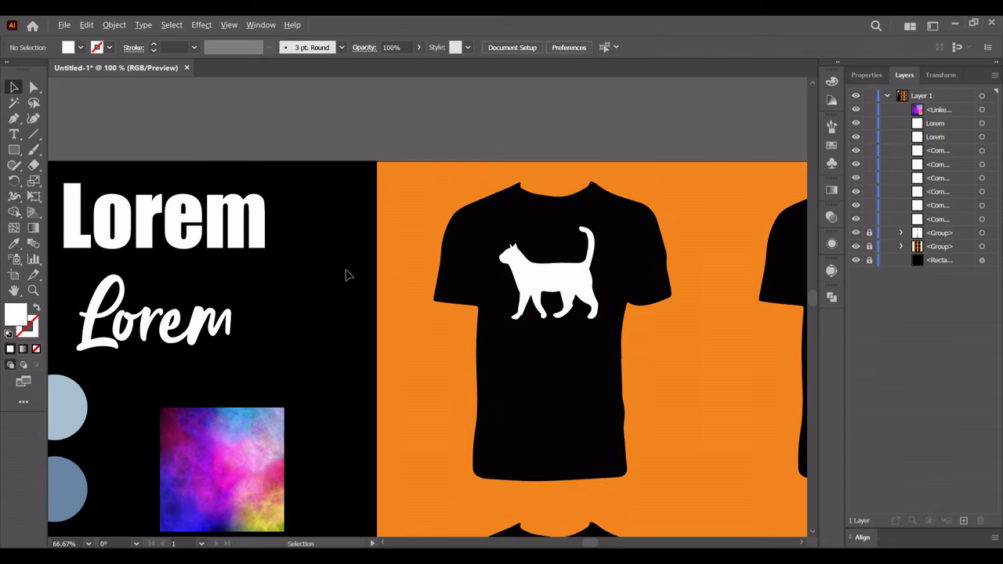
pyautogui.moveTo(202, 329); pyautogui.dragTo(609, 304)
pyautogui.hotkey('ctrl', '=')
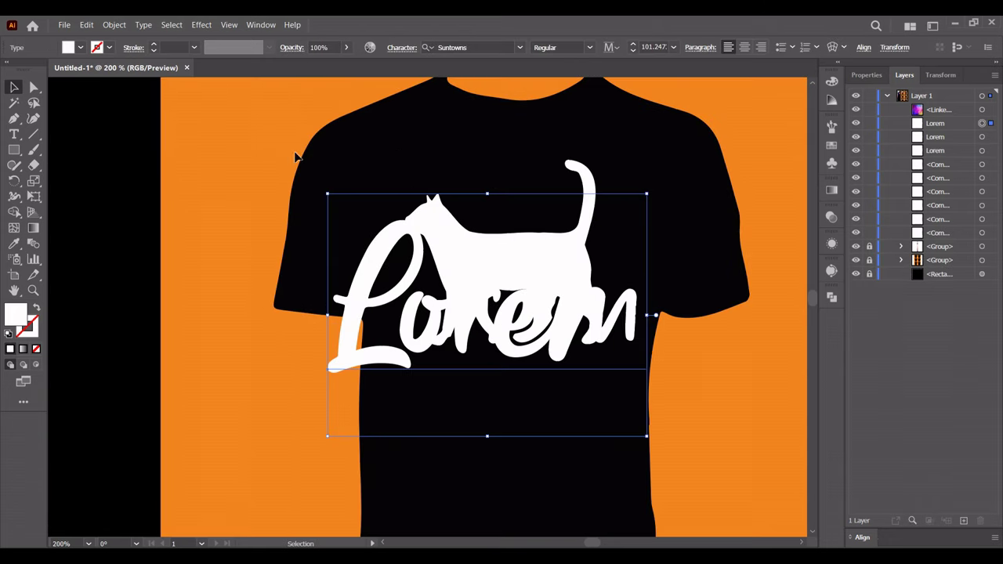
pyautogui.click(146, 208)
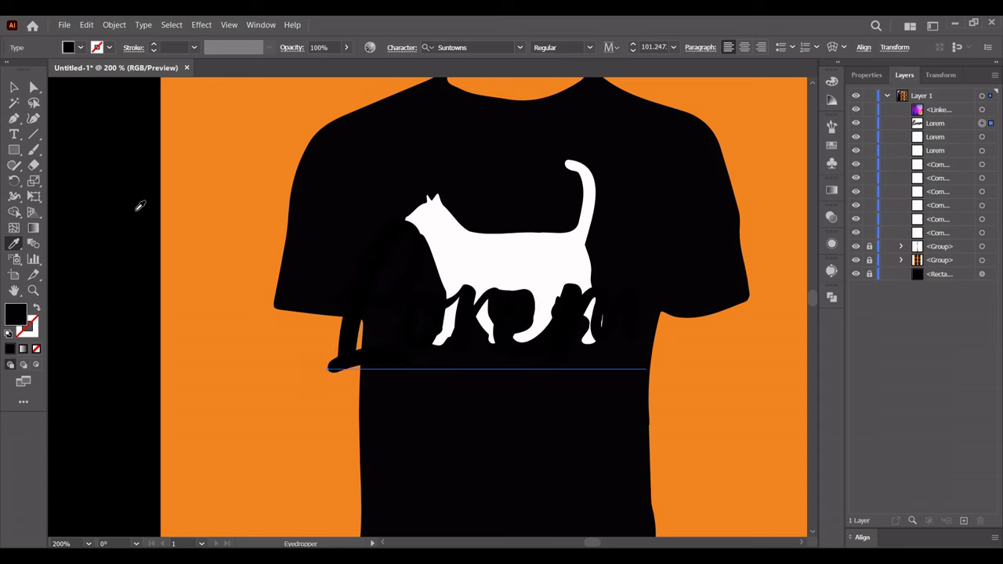
pyautogui.click(13, 88)
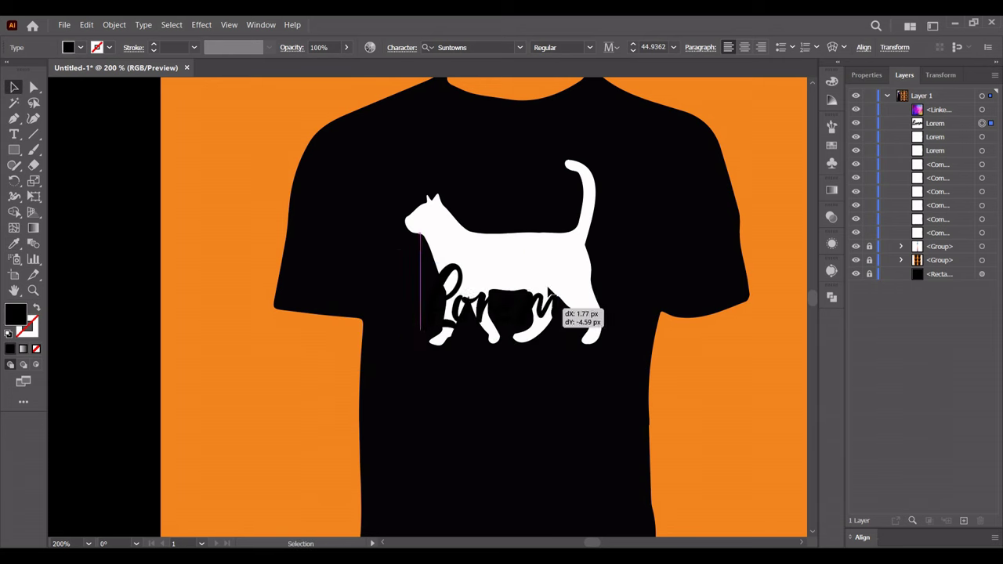
# Shrink the text into the cat, retype it as Mama, and centre it.
pyautogui.moveTo(641, 320); pyautogui.dragTo(586, 323)
pyautogui.doubleClick(559, 274)
pyautogui.hotkey('ctrl', 'a')
pyautogui.write('M')
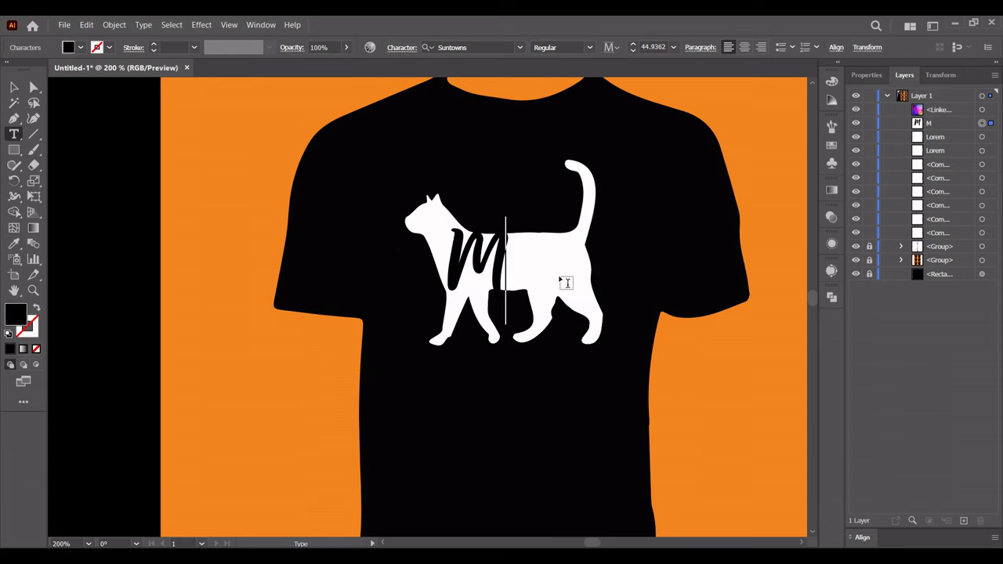
pyautogui.click(15, 88)
pyautogui.moveTo(604, 271)
pyautogui.mouseDown()
pyautogui.moveTo(549, 276)
pyautogui.moveTo(584, 272)
pyautogui.mouseUp()
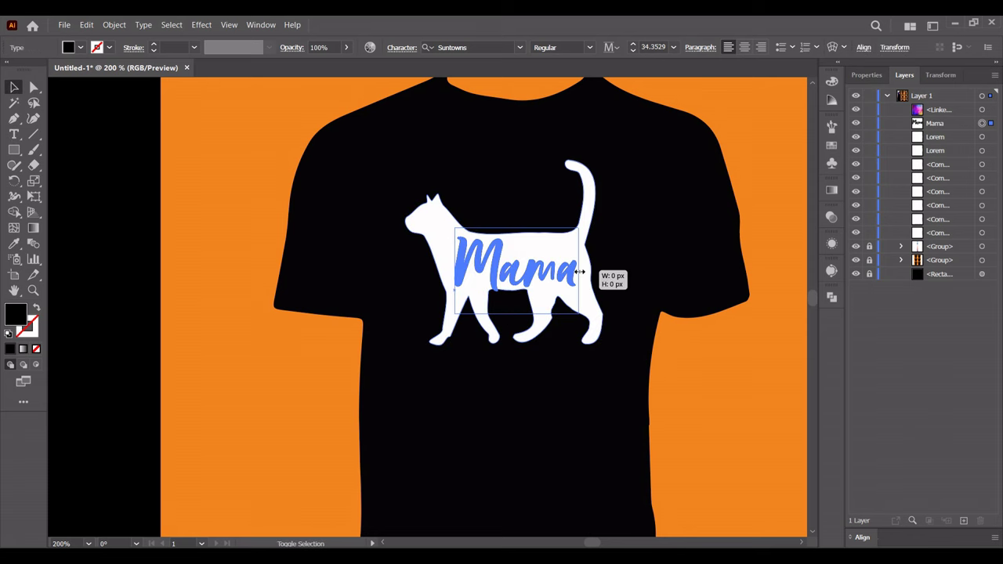
pyautogui.click(695, 371)
# Mask the cat with Mama using Make Mask, with Clip unchecked.
pyautogui.moveTo(481, 220); pyautogui.dragTo(482, 220)
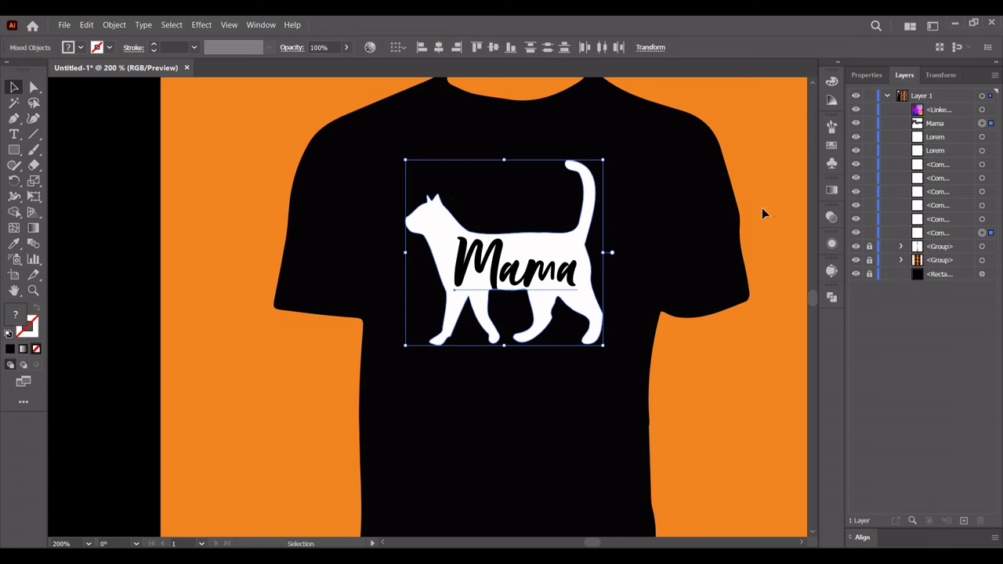
pyautogui.click(831, 219)
pyautogui.click(786, 253)
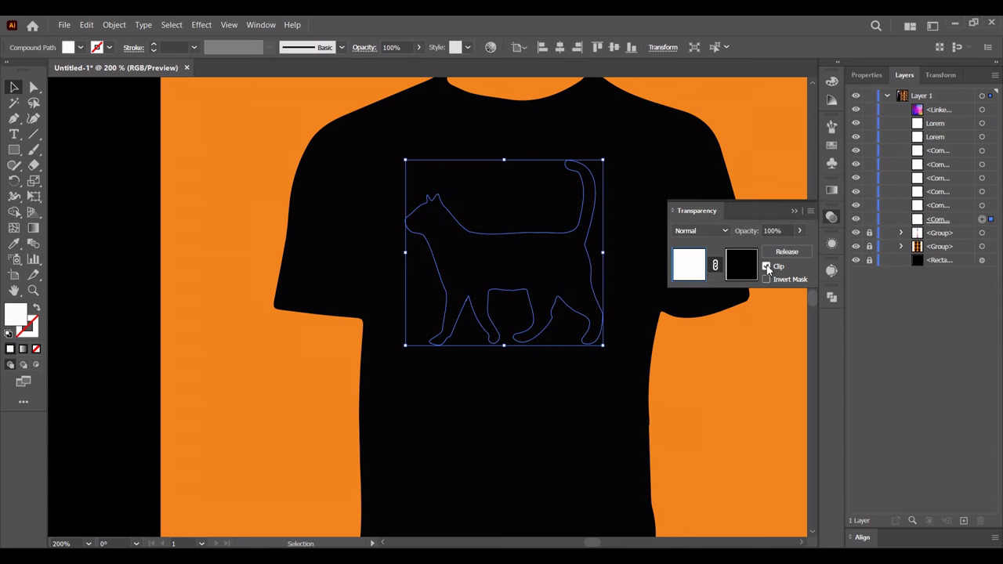
pyautogui.click(767, 267)
# Browse the display options and panel list, then collapse the Transparency panel.
pyautogui.click(229, 25)
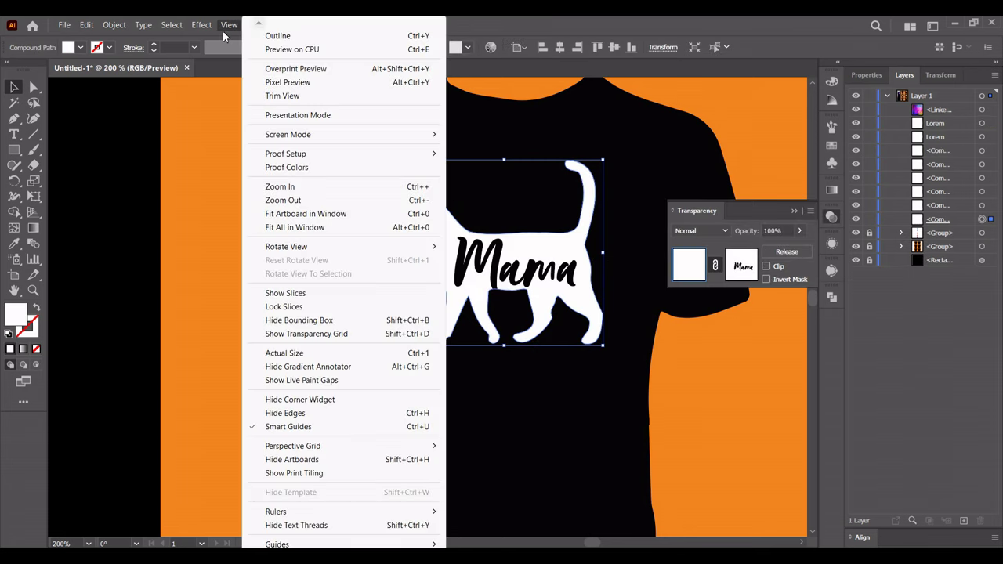
pyautogui.click(501, 23)
pyautogui.click(261, 25)
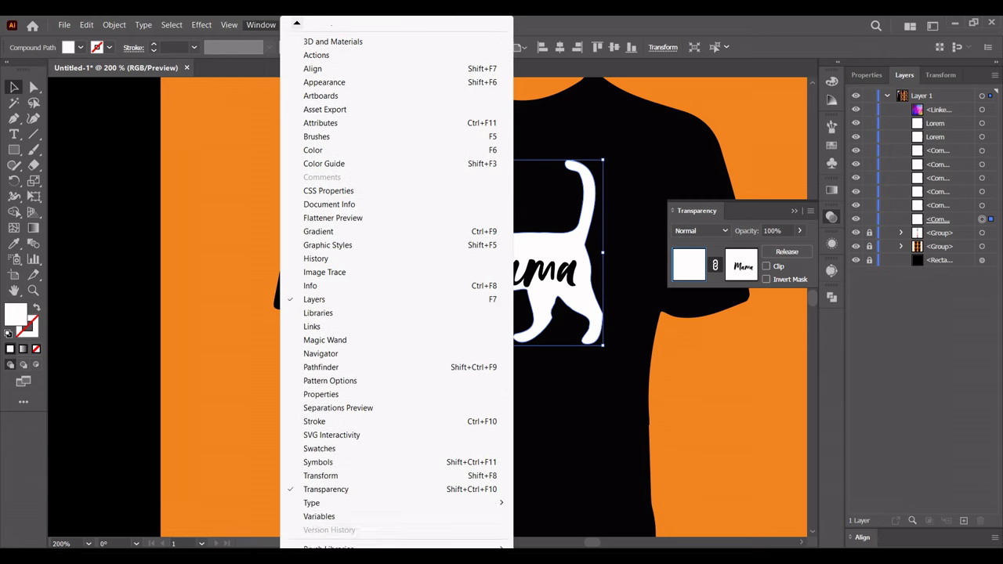
pyautogui.click(778, 436)
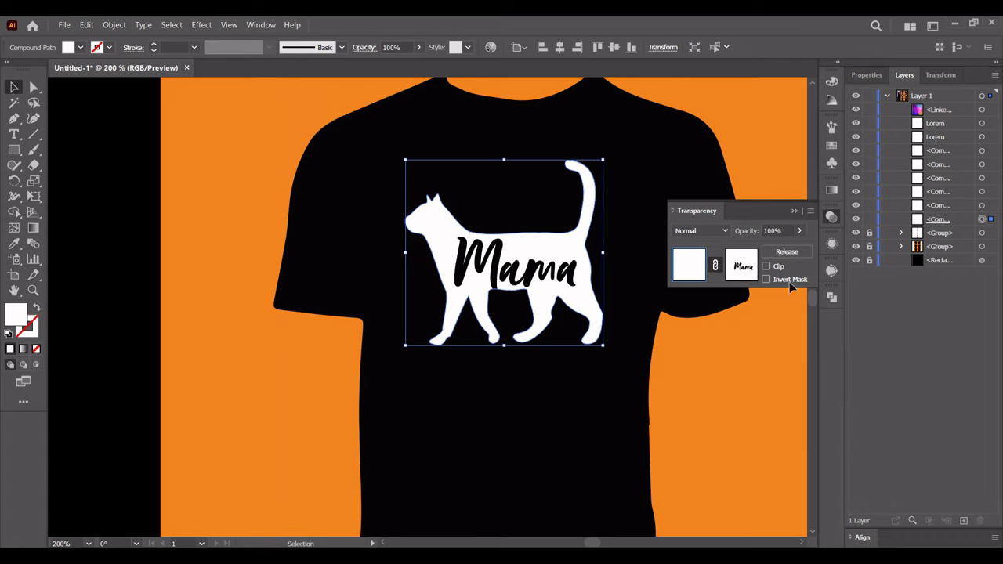
pyautogui.click(831, 217)
# Zoom out to 100%, reselect the masked cat, and scroll toward the next shirt.
pyautogui.click(619, 317)
pyautogui.hotkey('ctrl', '-')
pyautogui.click(600, 285)
pyautogui.scroll(-5, 601, 285)
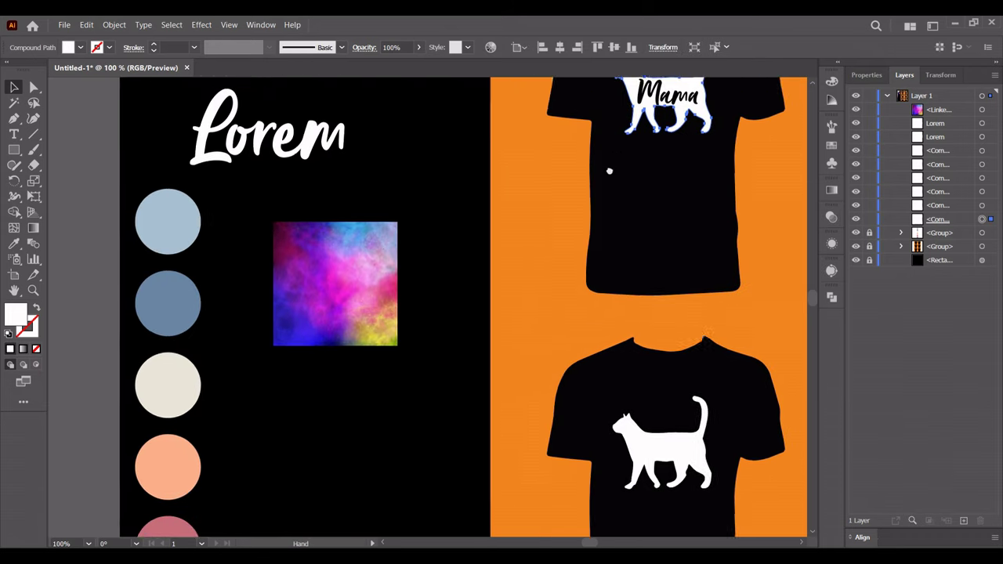
pyautogui.scroll(-2, 609, 166)
pyautogui.scroll(2, 196, 464)
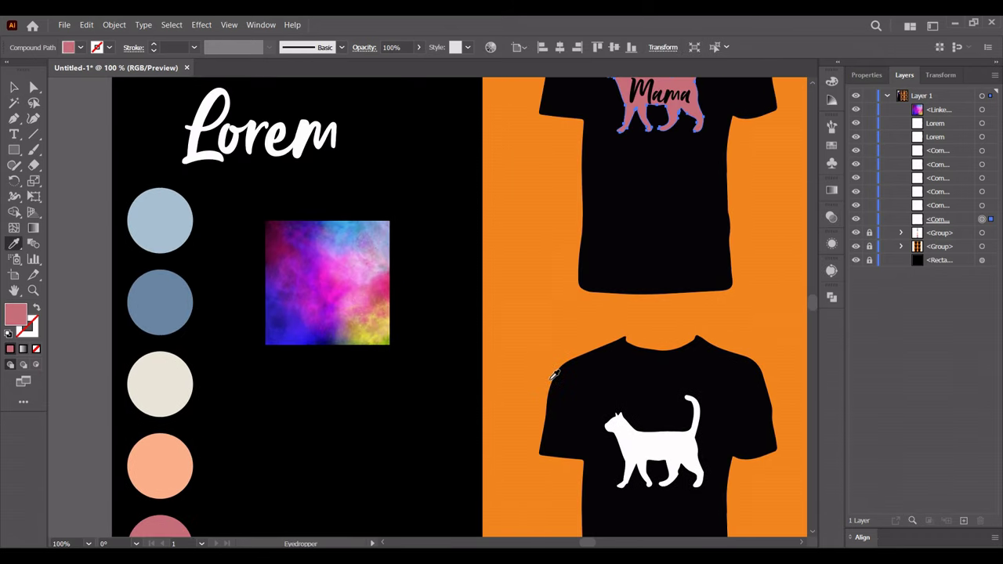
pyautogui.scroll(1, 196, 314)
pyautogui.scroll(2, 275, 311)
pyautogui.hscroll(4, 276, 311)
pyautogui.hscroll(6, 538, 300)
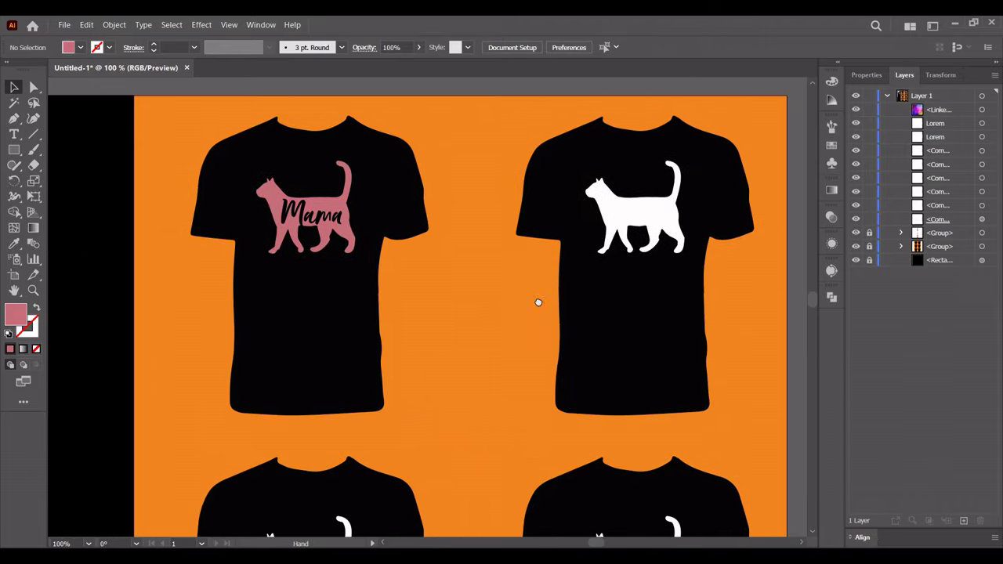
pyautogui.hscroll(3, 538, 300)
# Copy the bold Lorem onto the top-right shirt, colour it peach, and place it over the cat.
pyautogui.click(541, 235)
pyautogui.scroll(-1, 446, 281)
pyautogui.scroll(-2, 305, 219)
pyautogui.moveTo(178, 227); pyautogui.dragTo(514, 225)
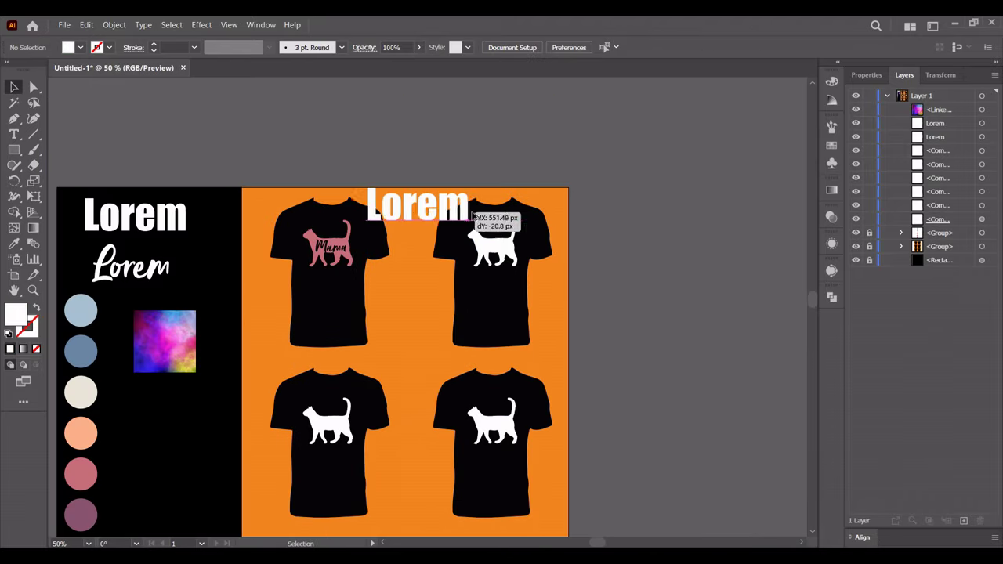
pyautogui.moveTo(398, 325); pyautogui.dragTo(430, 282)
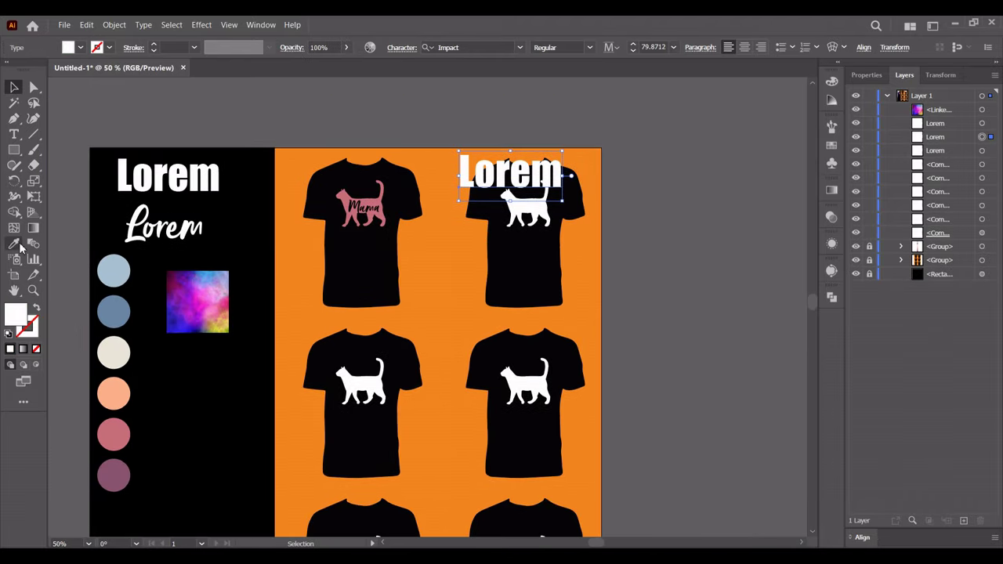
pyautogui.click(118, 400)
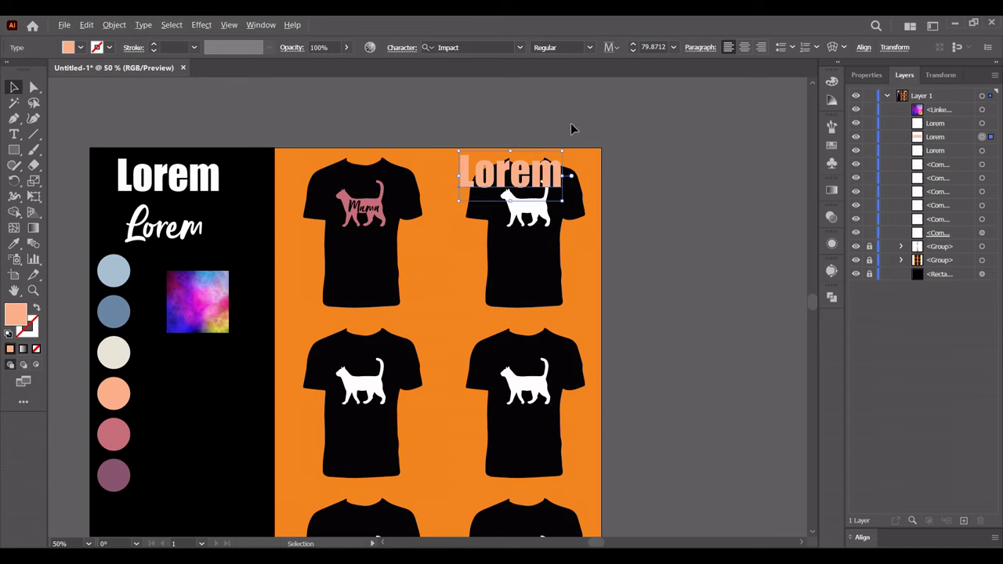
pyautogui.scroll(4, 571, 129)
pyautogui.moveTo(544, 139)
pyautogui.mouseDown()
pyautogui.moveTo(583, 225)
pyautogui.moveTo(582, 211)
pyautogui.mouseUp()
# Bring the cat in front of Lorem, colour it black, and shrink it onto the baseline.
pyautogui.click(527, 328)
pyautogui.moveTo(913, 222); pyautogui.dragTo(963, 168)
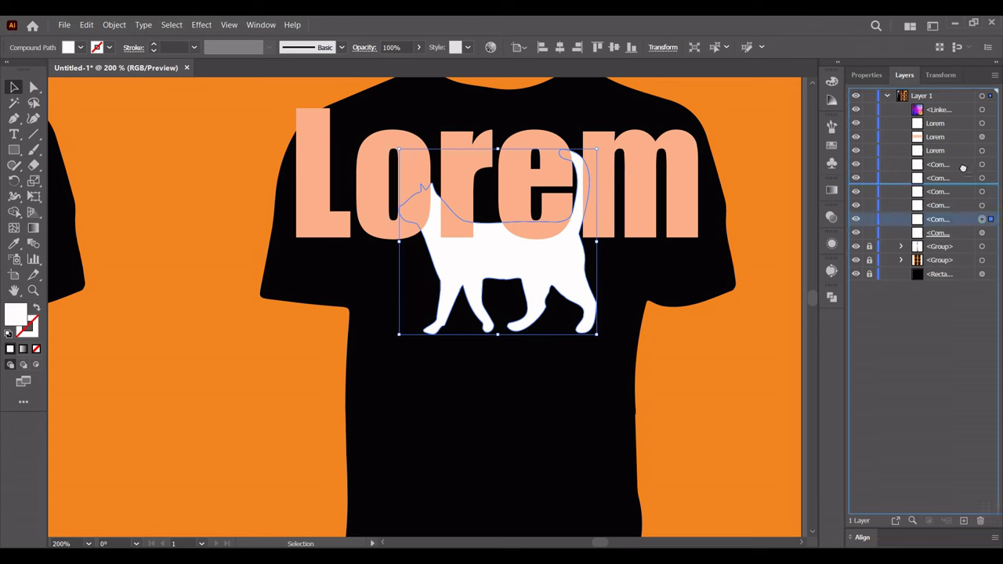
pyautogui.moveTo(956, 123); pyautogui.dragTo(955, 118)
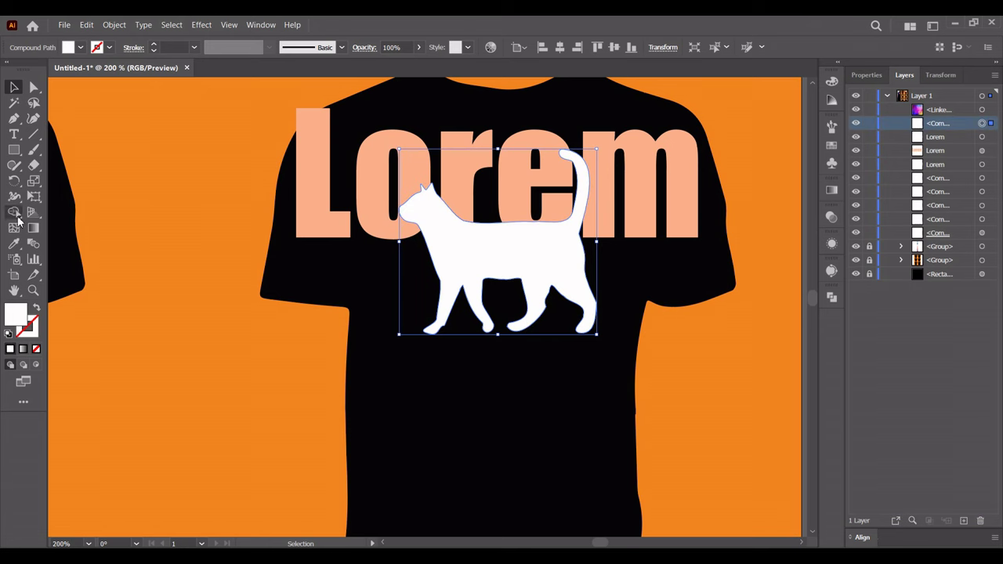
pyautogui.click(14, 245)
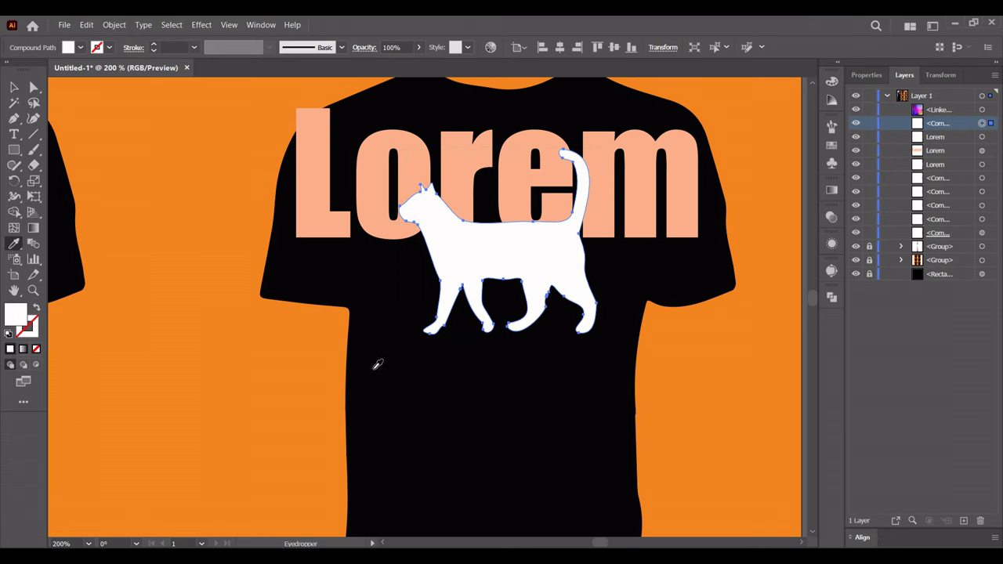
pyautogui.click(375, 368)
pyautogui.click(14, 88)
pyautogui.moveTo(598, 334); pyautogui.dragTo(563, 259)
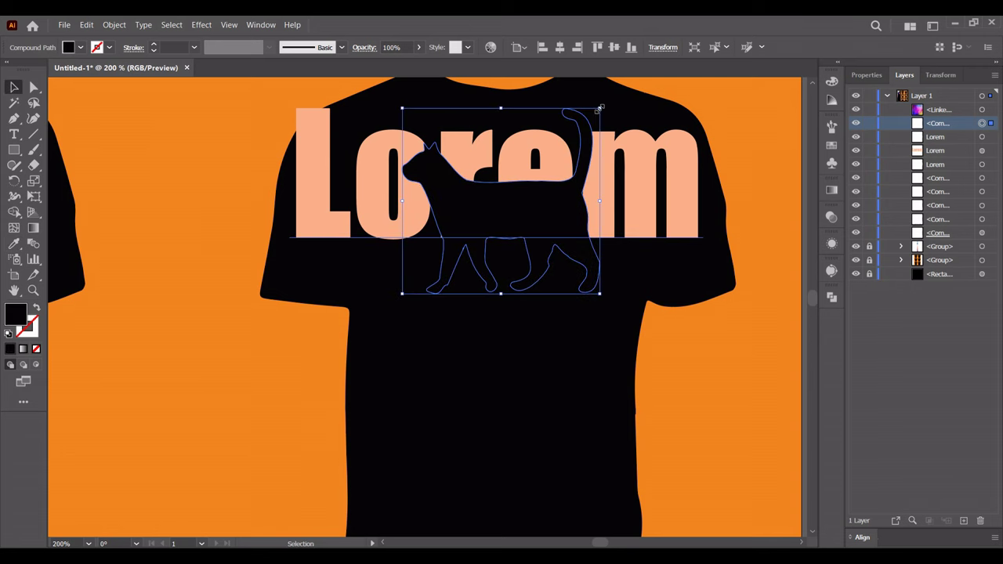
# Retype the peach Lorem as MAMA and shrink it on the shirt.
pyautogui.press('t')
pyautogui.click(593, 275)
pyautogui.hotkey('ctrl', 'a')
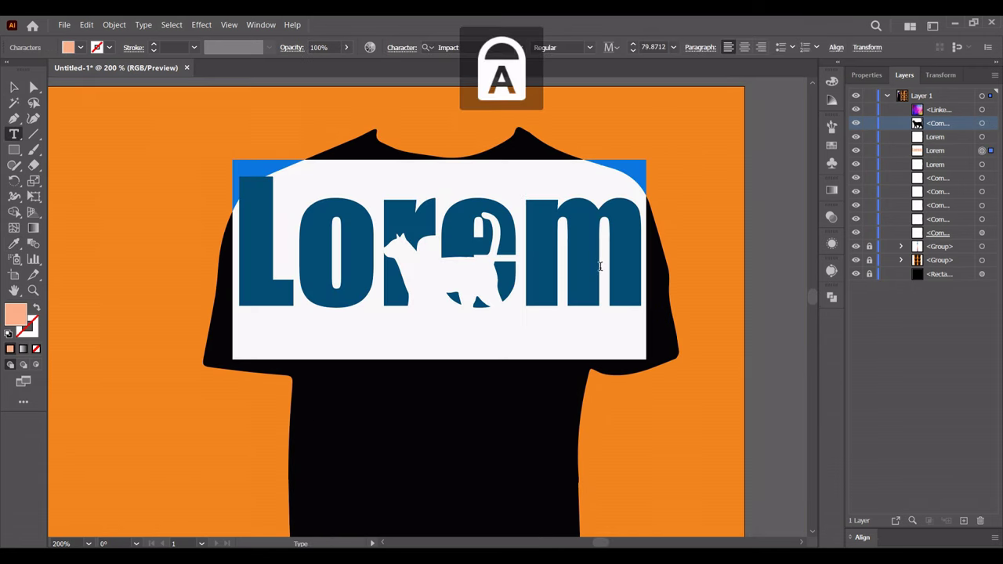
pyautogui.write('MAMA')
pyautogui.click(13, 88)
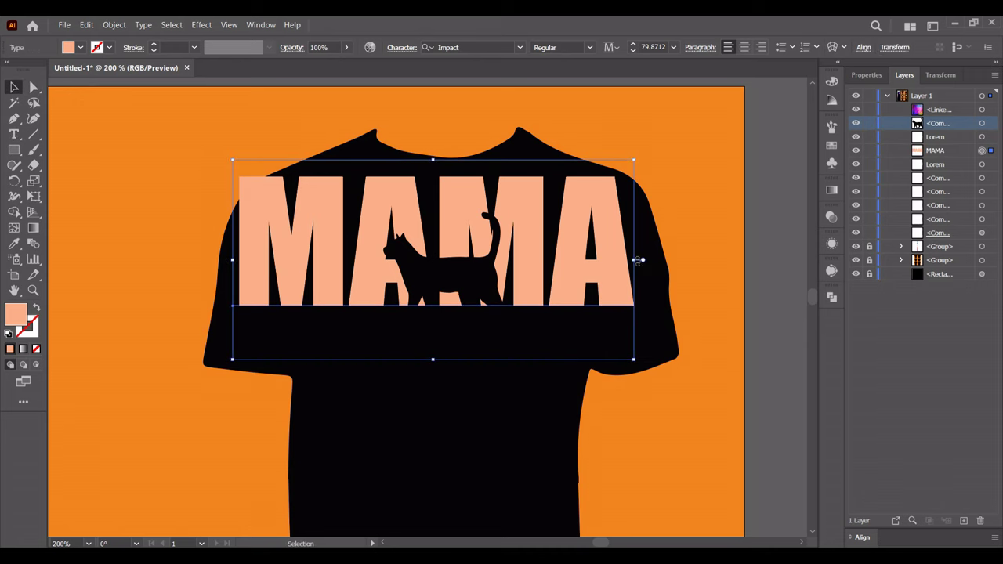
pyautogui.moveTo(637, 260); pyautogui.dragTo(575, 311)
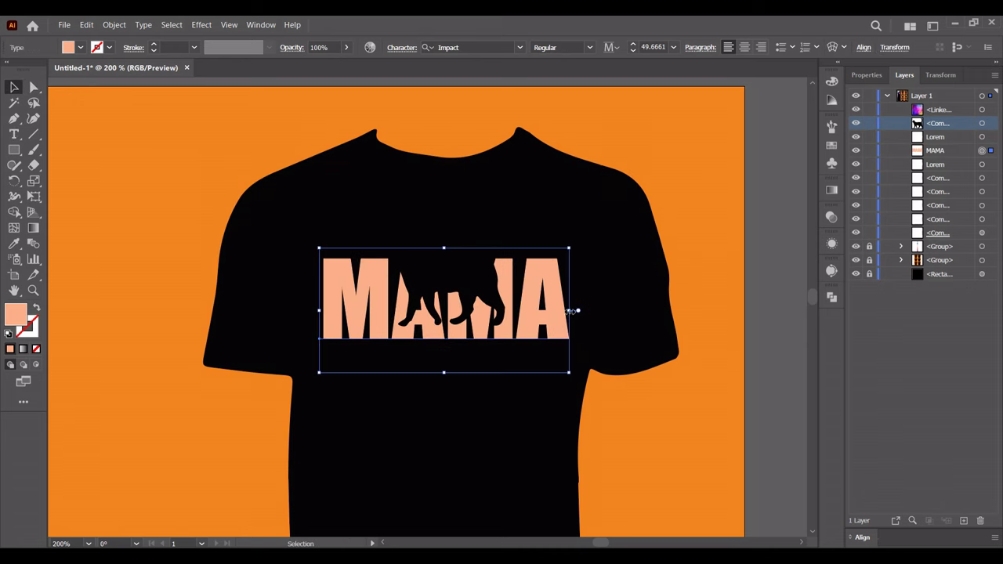
# Shrink the cat silhouette and position it within the MAMA lettering.
pyautogui.click(470, 294)
pyautogui.hotkey('ctrl', '=')
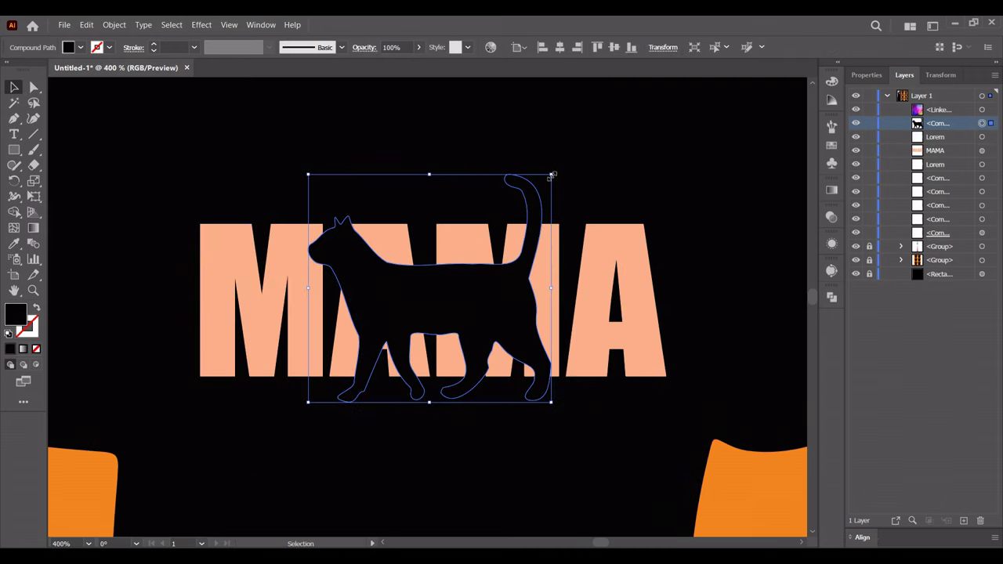
pyautogui.moveTo(552, 175); pyautogui.dragTo(499, 219)
pyautogui.moveTo(476, 292); pyautogui.dragTo(492, 310)
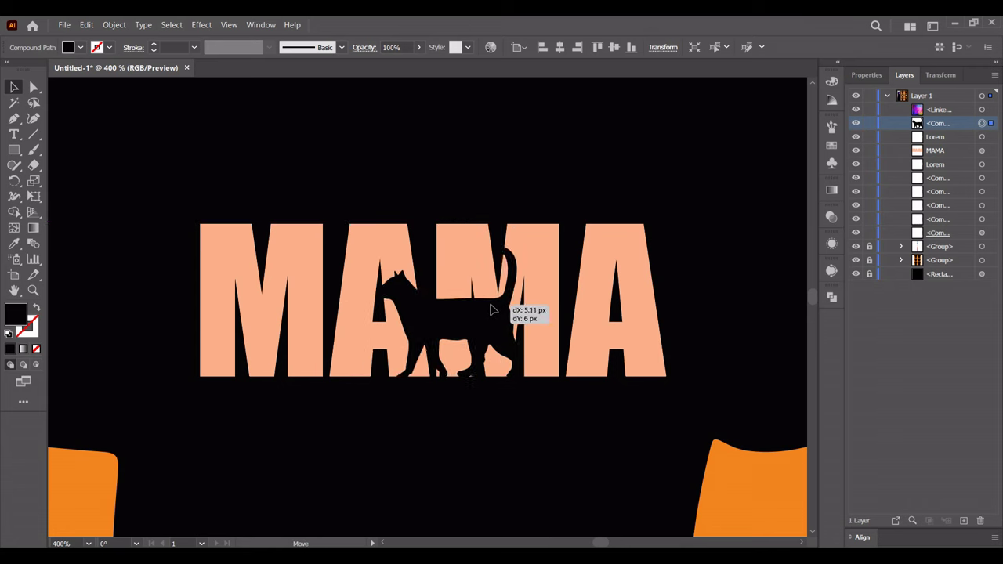
pyautogui.moveTo(492, 310); pyautogui.dragTo(506, 308)
pyautogui.click(584, 430)
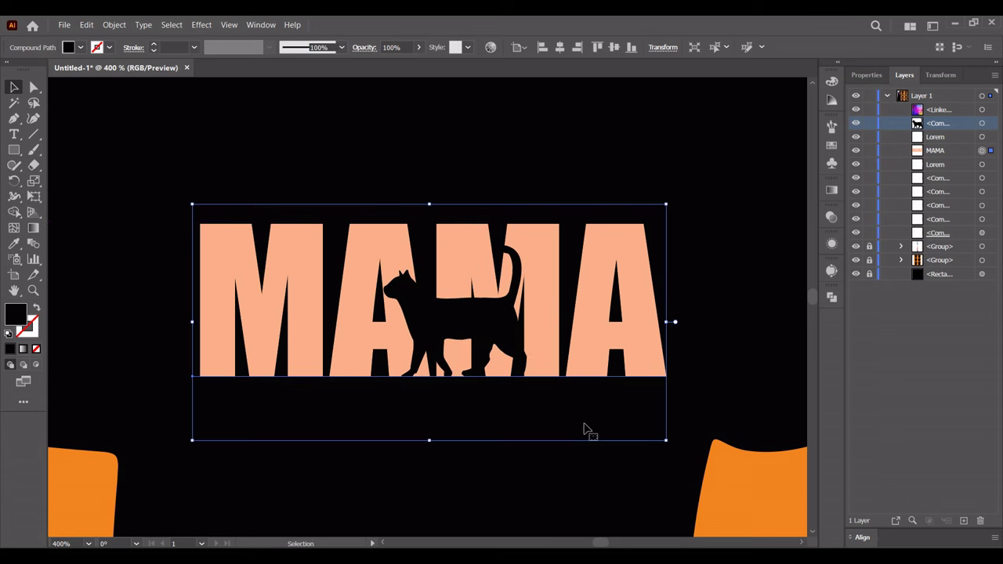
pyautogui.click(567, 172)
# Mask MAMA with the cat shape using Make Mask, with Clip unchecked.
pyautogui.moveTo(382, 158); pyautogui.dragTo(546, 399)
pyautogui.click(831, 218)
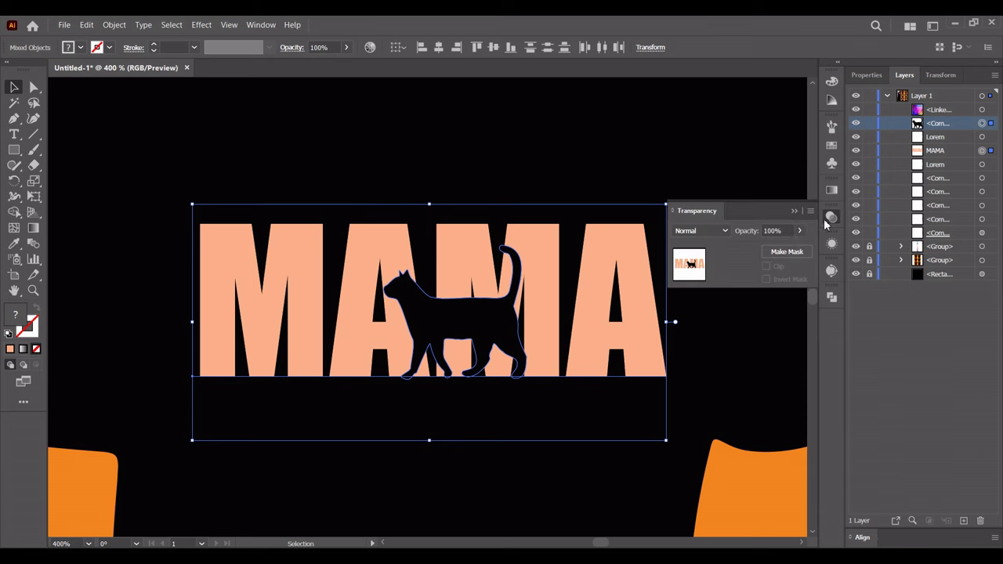
pyautogui.click(783, 250)
pyautogui.click(767, 268)
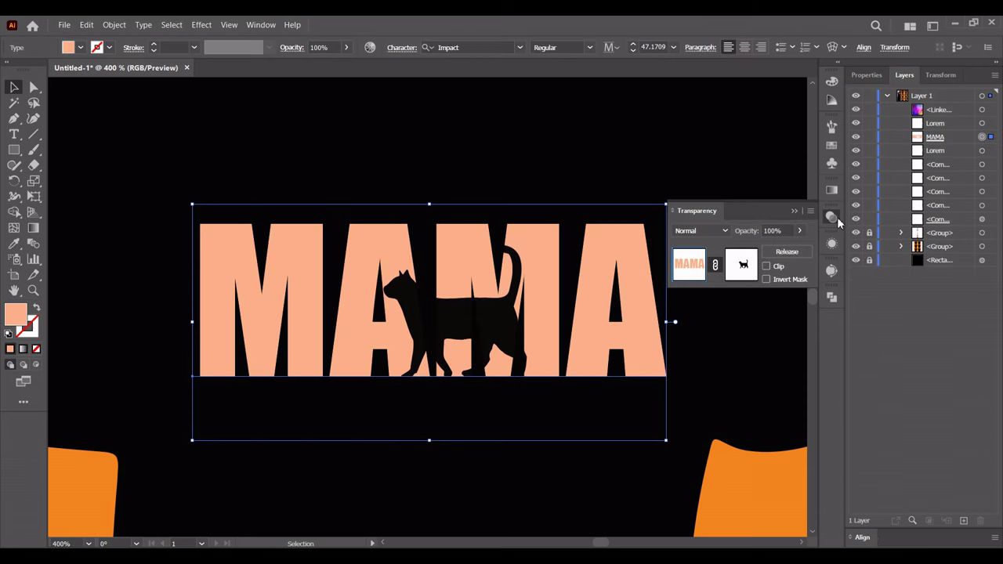
pyautogui.click(661, 168)
pyautogui.scroll(-1, 660, 168)
pyautogui.scroll(-2, 605, 197)
pyautogui.scroll(-1, 560, 310)
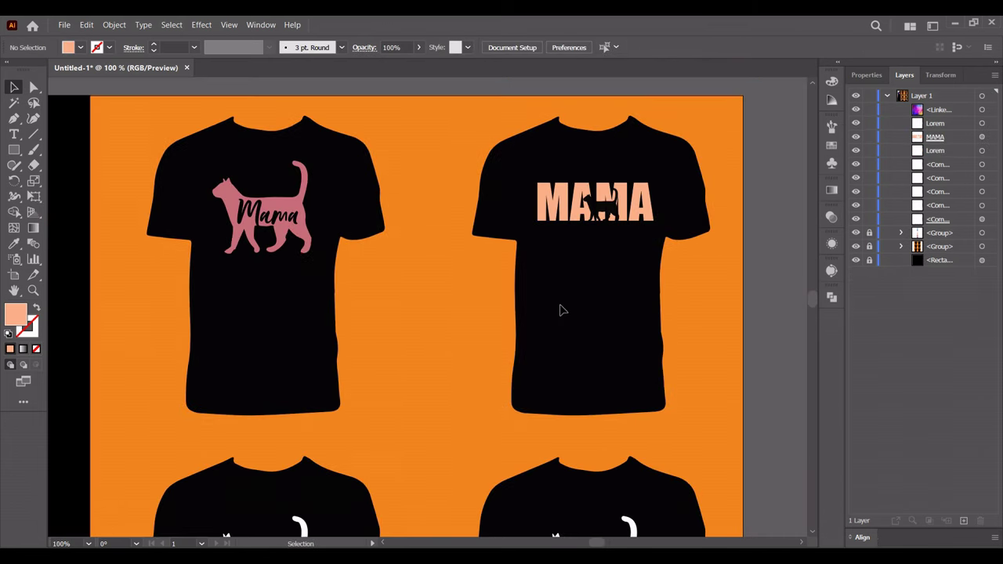
# Pan to the lower-left shirt and shrink its white cat slightly.
pyautogui.click(595, 199)
pyautogui.moveTo(589, 269); pyautogui.dragTo(550, 235)
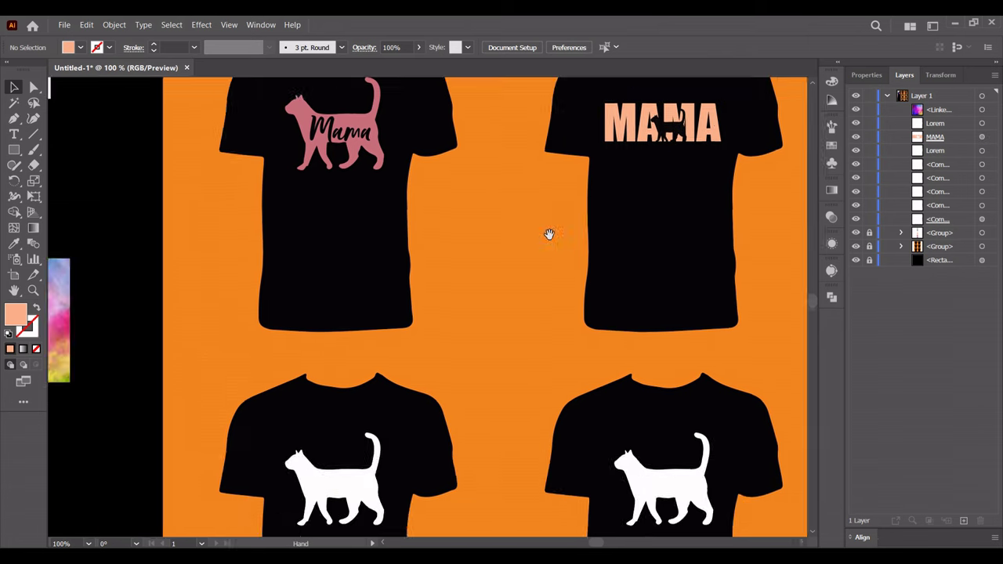
pyautogui.scroll(-3, 550, 234)
pyautogui.moveTo(509, 285); pyautogui.dragTo(522, 268)
pyautogui.scroll(1, 522, 269)
pyautogui.scroll(2, 504, 279)
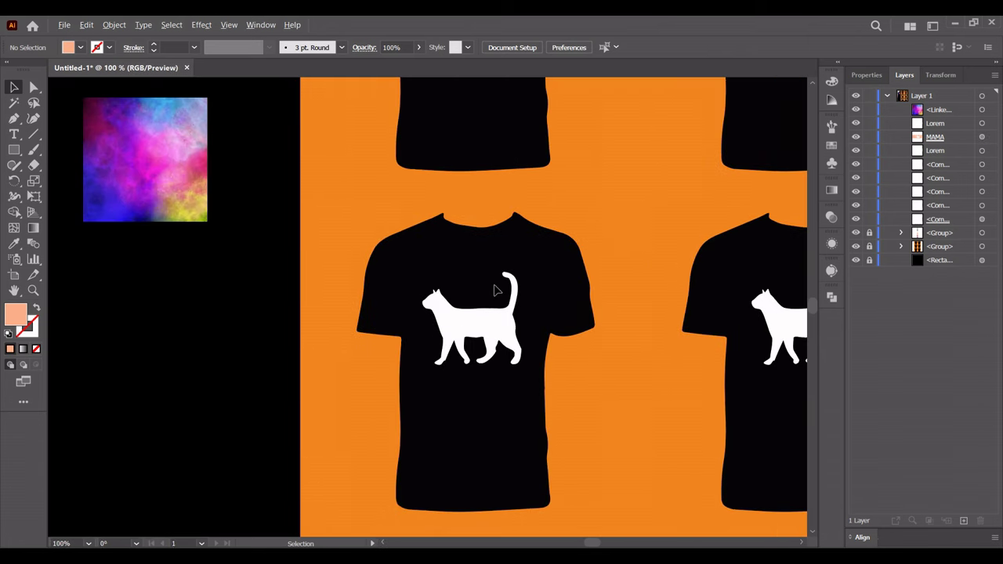
pyautogui.scroll(1, 494, 291)
pyautogui.click(481, 313)
pyautogui.moveTo(468, 382); pyautogui.dragTo(474, 368)
pyautogui.click(561, 49)
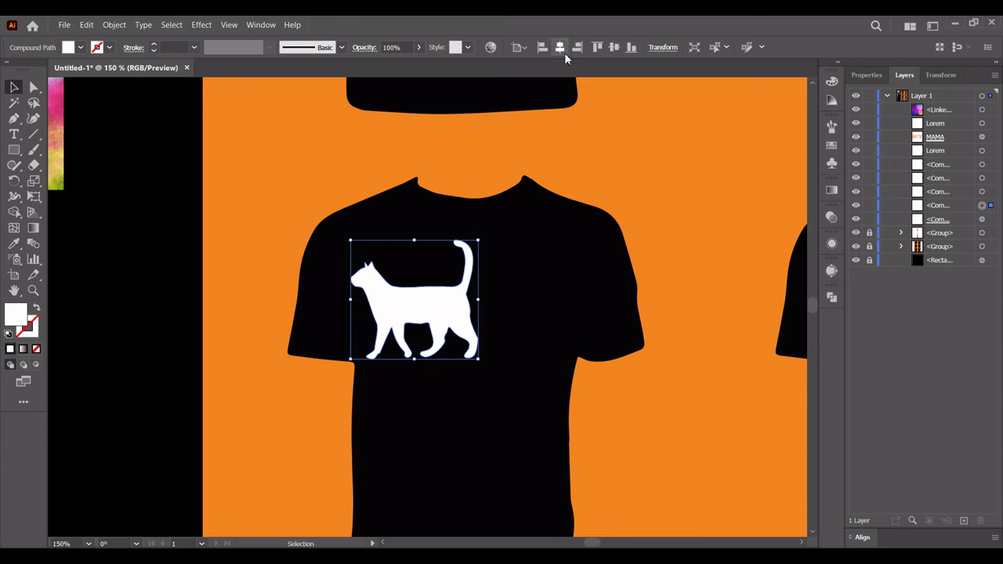
pyautogui.hotkey('ctrl', 'z')
pyautogui.click(544, 264)
pyautogui.scroll(-2, 544, 264)
pyautogui.hscroll(-5, 470, 217)
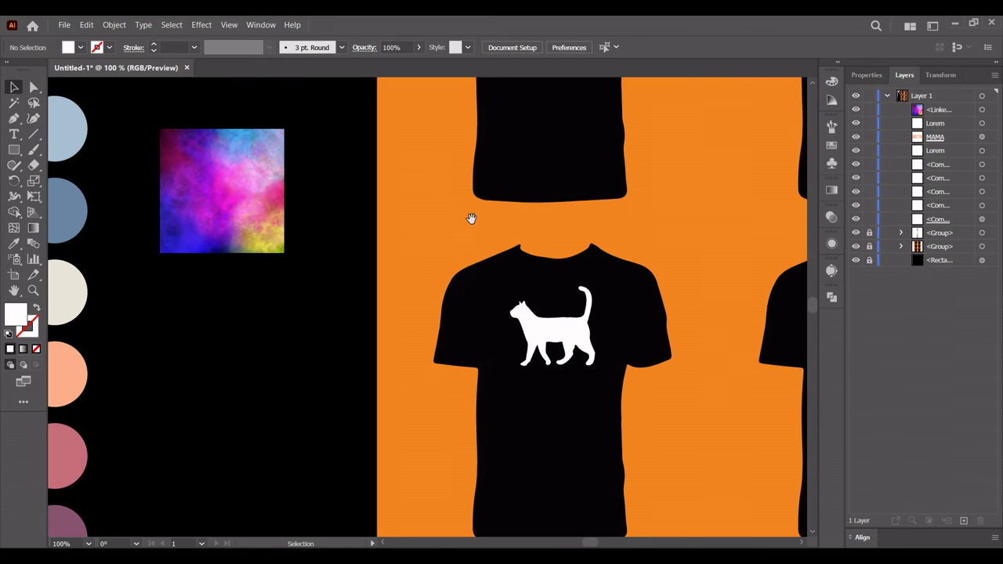
pyautogui.hscroll(-5, 443, 231)
pyautogui.hscroll(3, 444, 231)
# Copy the bold Lorem onto the shirt, scale cat and text, and stack the cat above it.
pyautogui.moveTo(271, 113); pyautogui.dragTo(565, 423)
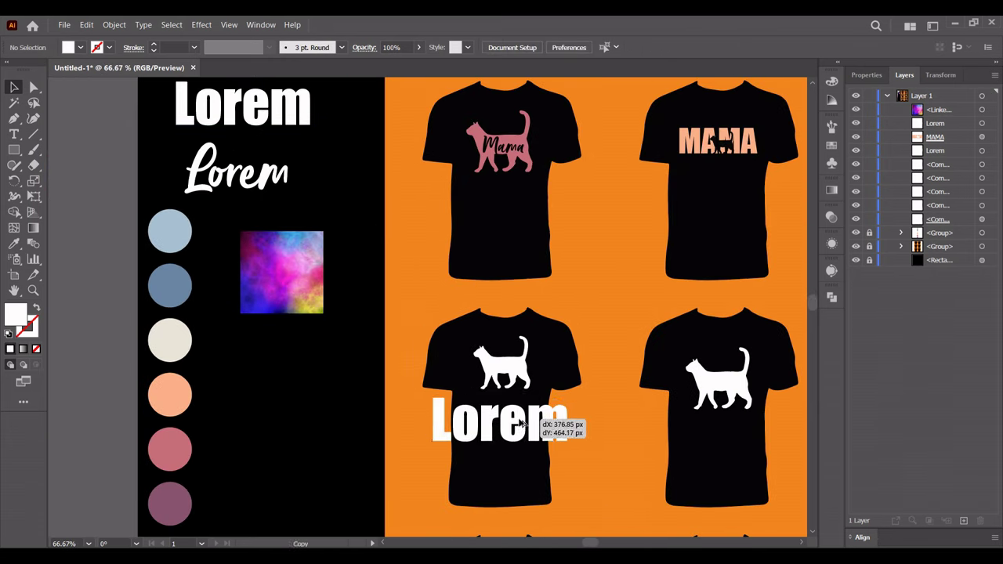
pyautogui.scroll(3, 578, 425)
pyautogui.moveTo(633, 432); pyautogui.dragTo(510, 431)
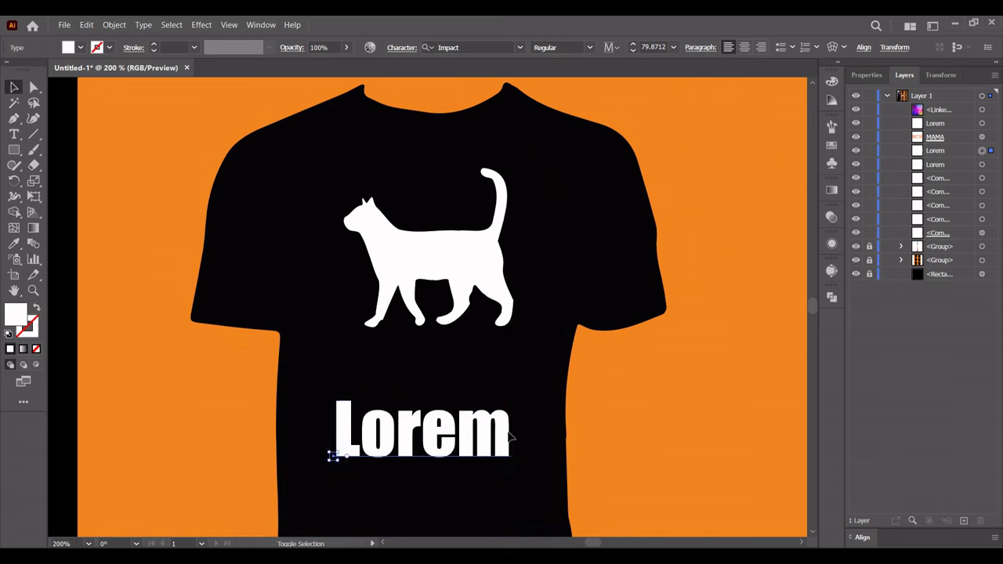
pyautogui.moveTo(423, 431); pyautogui.dragTo(433, 370)
pyautogui.click(423, 259)
pyautogui.moveTo(514, 167); pyautogui.dragTo(491, 196)
pyautogui.moveTo(423, 271); pyautogui.dragTo(437, 250)
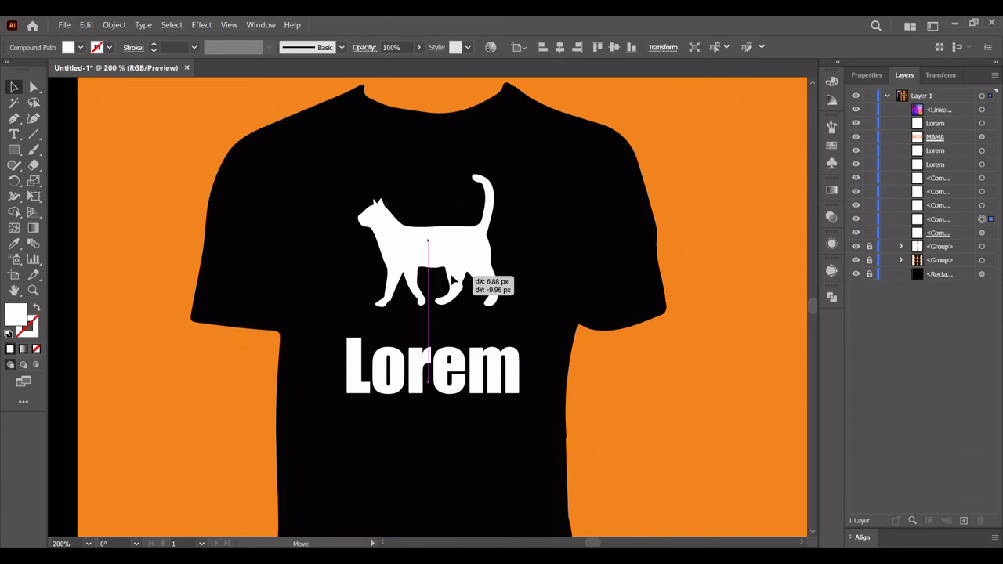
pyautogui.moveTo(446, 381); pyautogui.dragTo(446, 357)
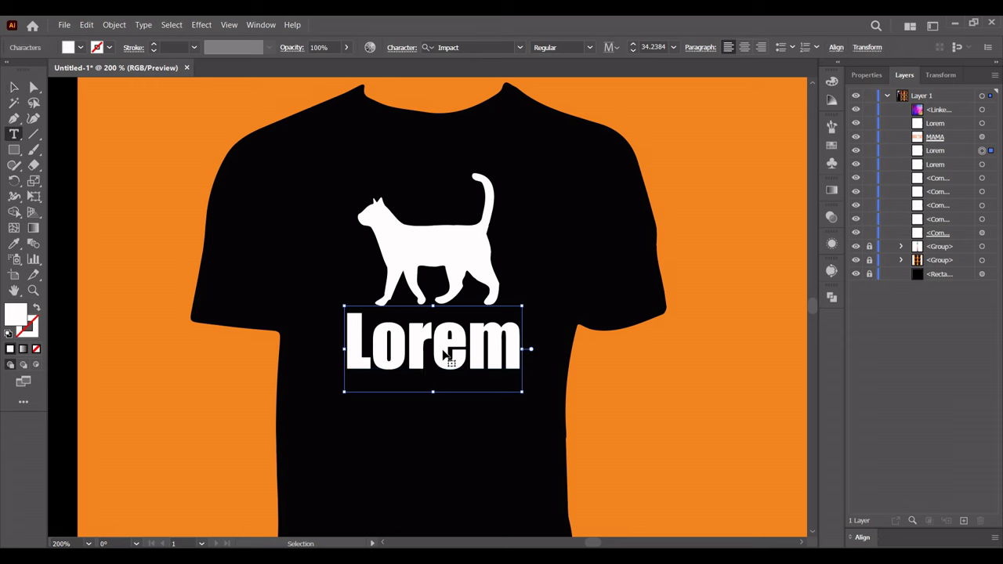
# Retype the bold text as BEST and add a duplicate MAMA line beneath it.
pyautogui.doubleClick(445, 354)
pyautogui.hotkey('ctrl', 'a')
pyautogui.write('B')
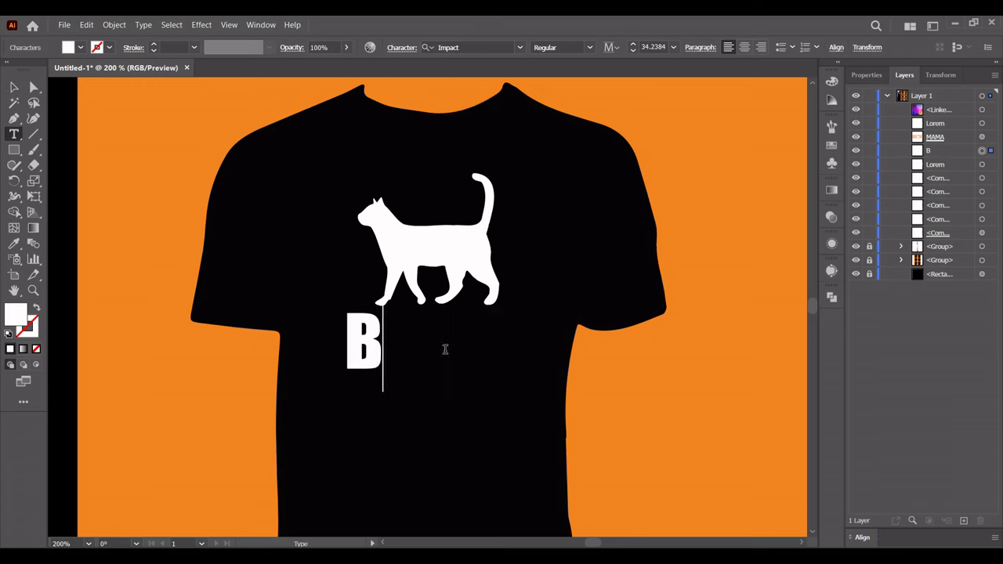
pyautogui.write('EST')
pyautogui.moveTo(453, 349)
pyautogui.mouseDown()
pyautogui.moveTo(472, 349)
pyautogui.moveTo(472, 410)
pyautogui.mouseUp()
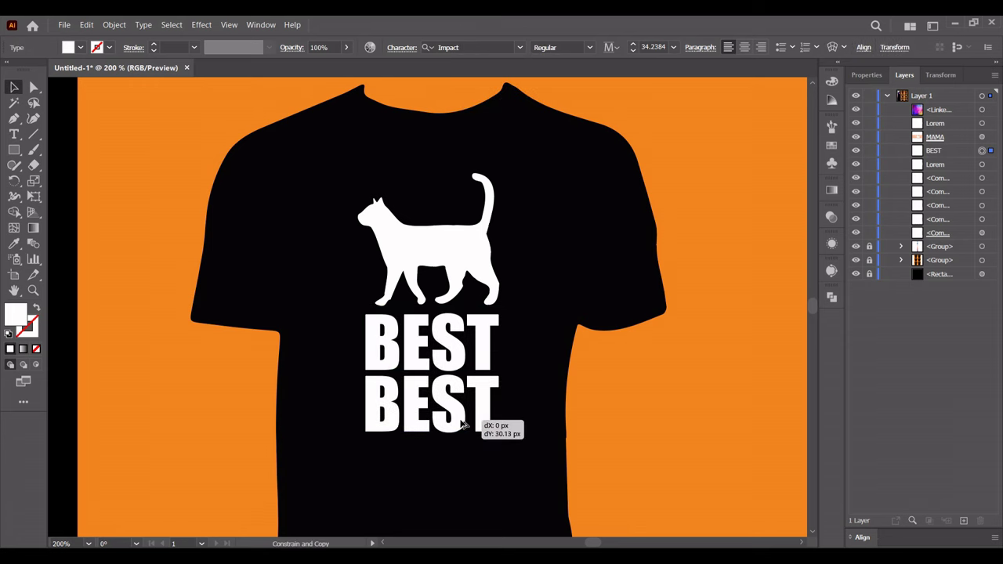
pyautogui.doubleClick(461, 419)
pyautogui.hotkey('ctrl', 'a')
pyautogui.write('MAMA')
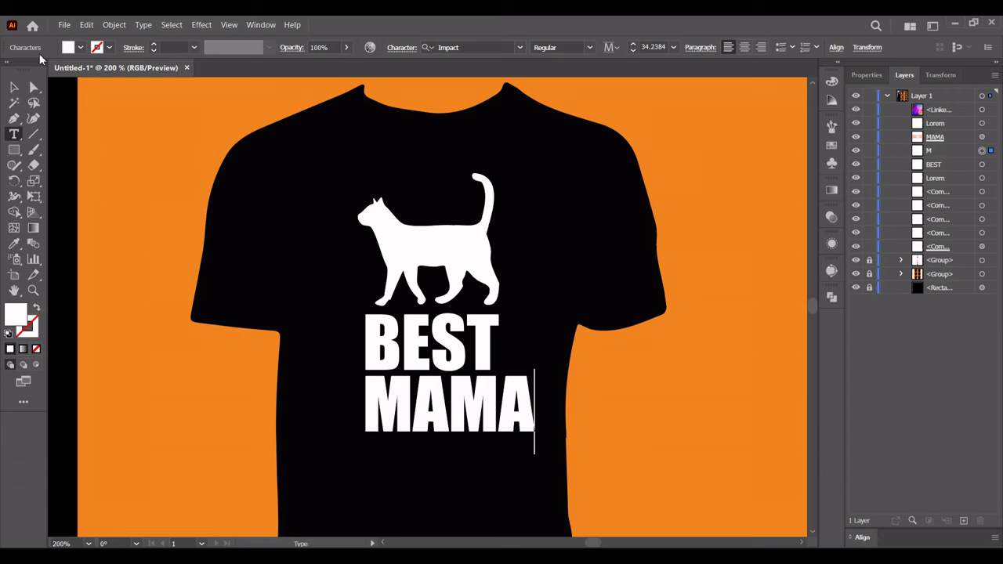
pyautogui.press('Escape')
pyautogui.moveTo(479, 411); pyautogui.dragTo(453, 390)
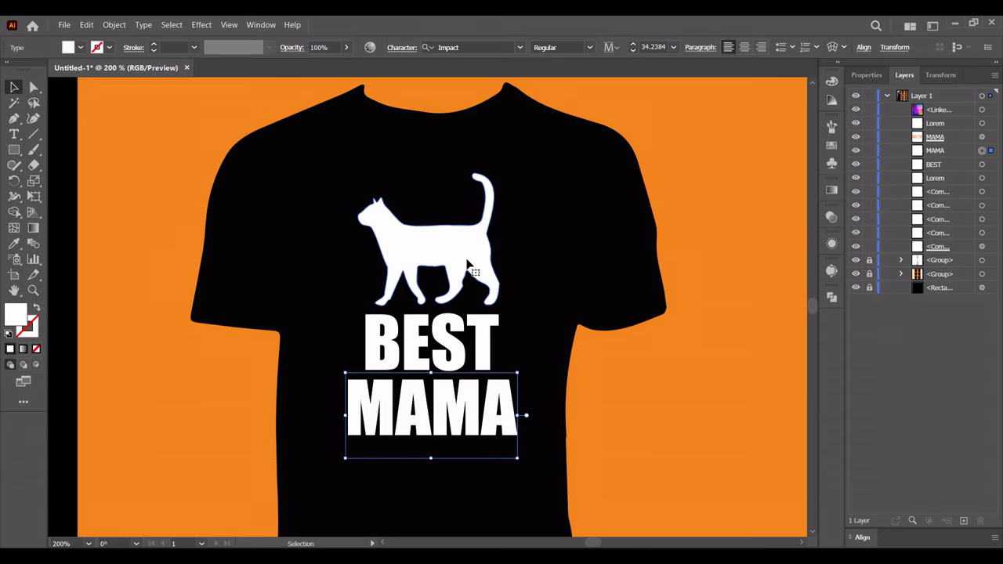
pyautogui.click(573, 251)
# Copy the script Lorem under MAMA, retype it as ever, and size it to fit.
pyautogui.scroll(-1, 572, 251)
pyautogui.scroll(2, 516, 328)
pyautogui.hscroll(-3, 516, 327)
pyautogui.scroll(-2, 516, 328)
pyautogui.moveTo(304, 145); pyautogui.dragTo(572, 405)
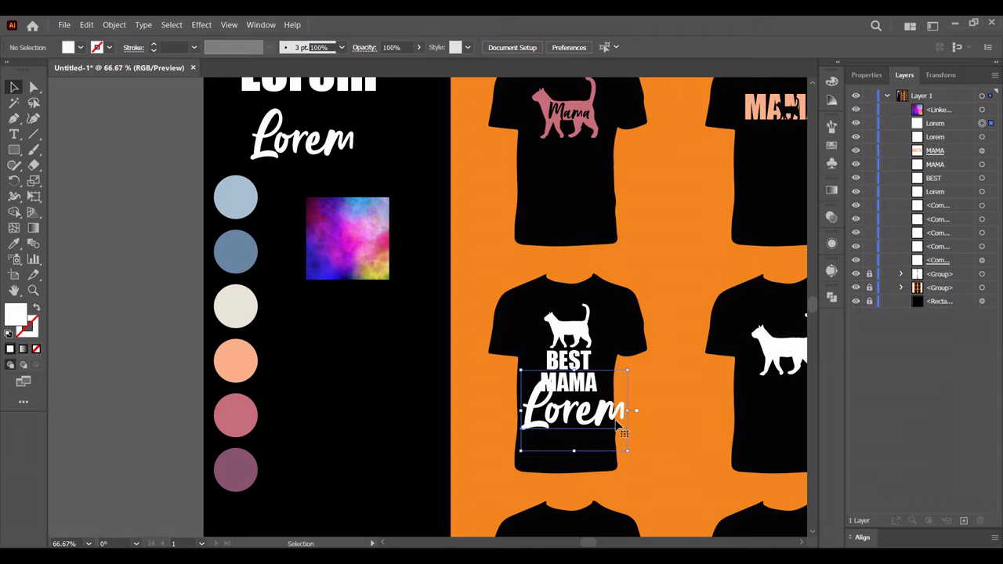
pyautogui.press('t')
pyautogui.scroll(3, 514, 396)
pyautogui.scroll(1, 514, 396)
pyautogui.doubleClick(513, 396)
pyautogui.write('E')
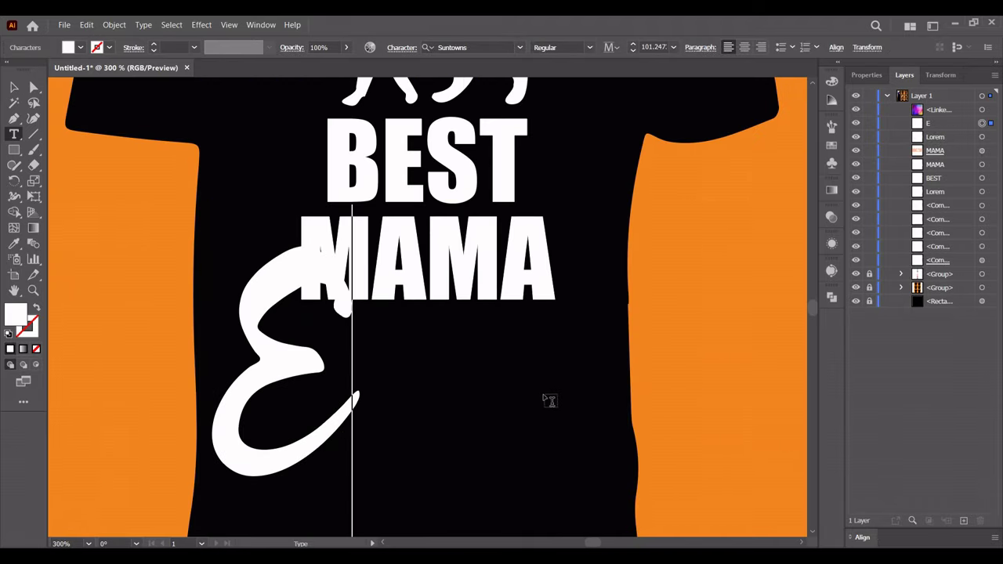
pyautogui.hotkey('ctrl', 'a')
pyautogui.write('ever')
pyautogui.press('Escape')
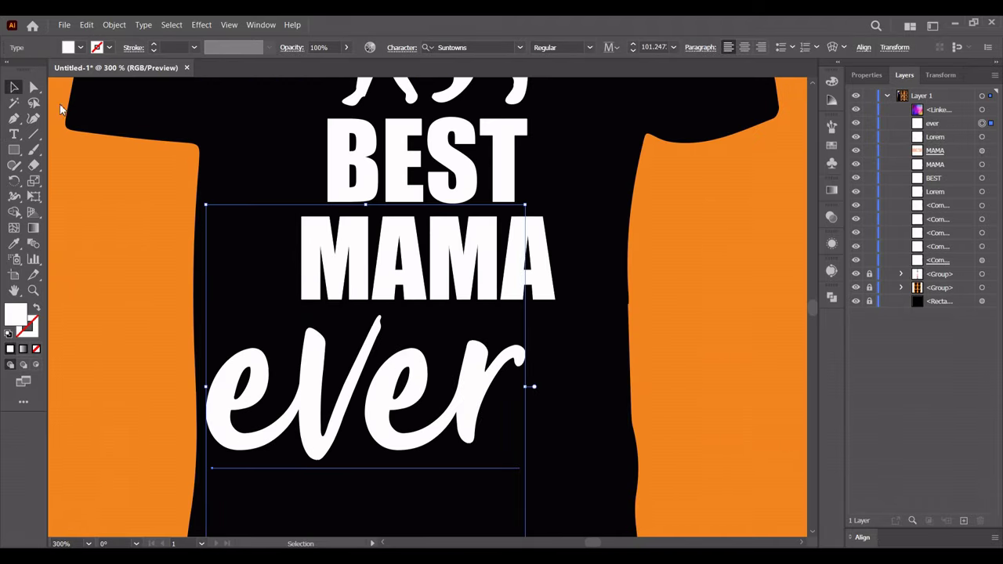
pyautogui.moveTo(527, 387)
pyautogui.mouseDown()
pyautogui.moveTo(449, 390)
pyautogui.moveTo(481, 369)
pyautogui.mouseUp()
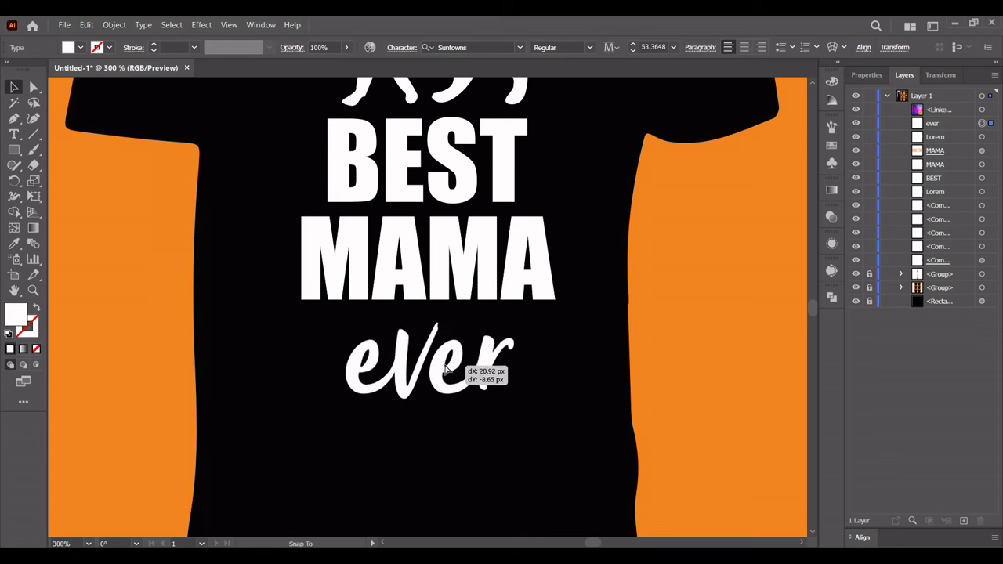
pyautogui.click(587, 347)
# Add dashes to make -ever-, centre it under MAMA, and centre the cat above BEST.
pyautogui.doubleClick(480, 354)
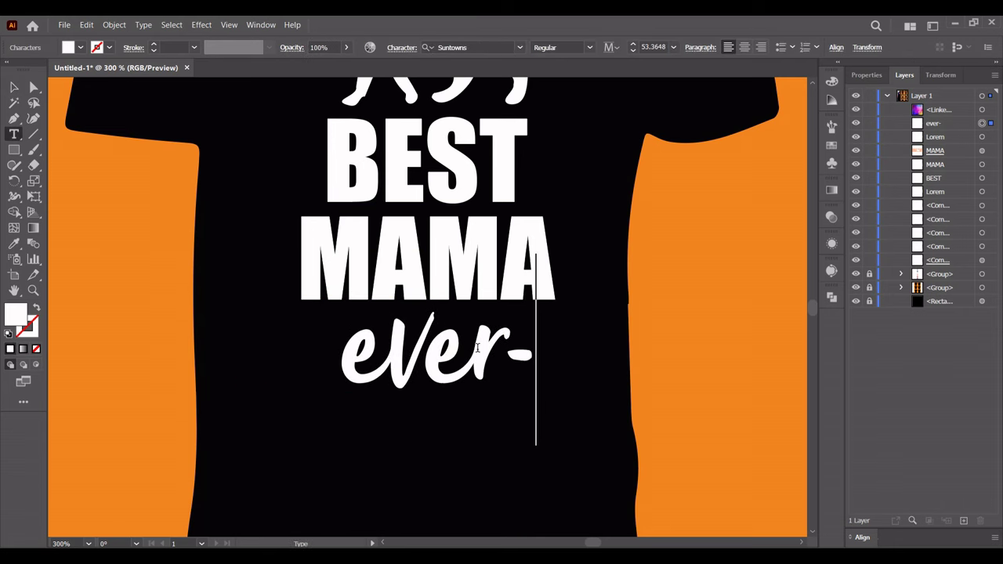
pyautogui.write('-')
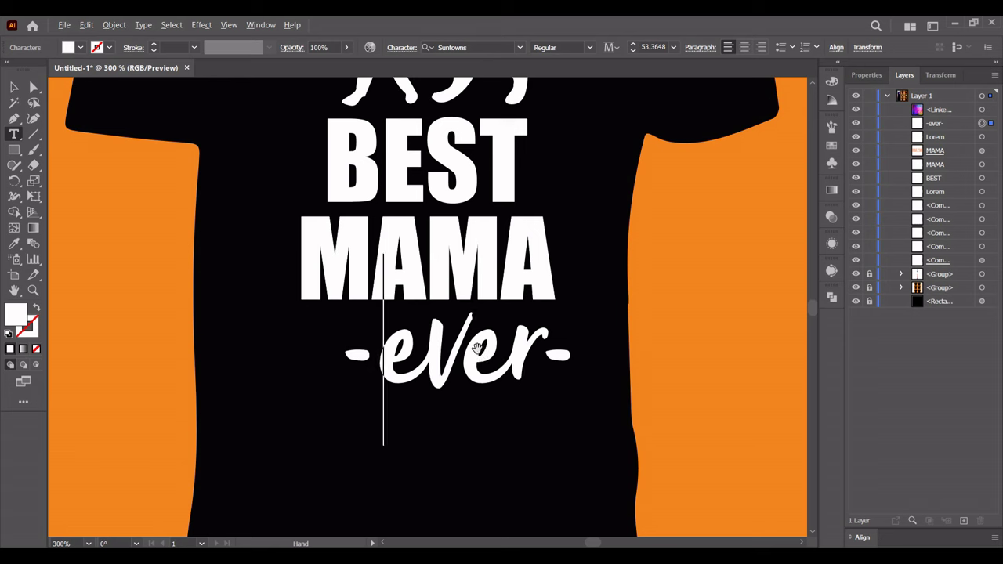
pyautogui.press('Escape')
pyautogui.moveTo(470, 355); pyautogui.dragTo(436, 356)
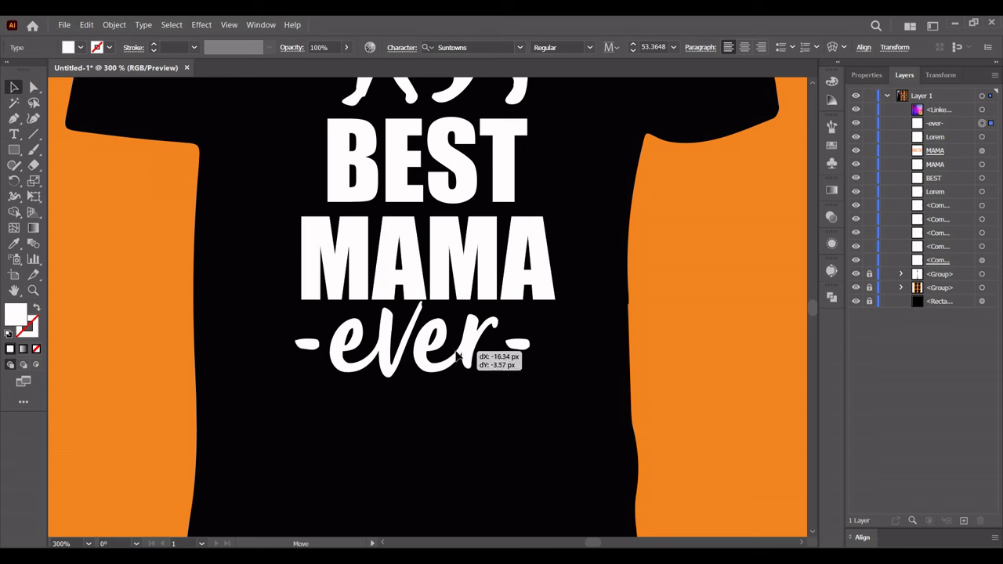
pyautogui.click(697, 299)
pyautogui.scroll(-1, 697, 299)
pyautogui.moveTo(649, 308); pyautogui.dragTo(621, 363)
pyautogui.moveTo(493, 107); pyautogui.dragTo(488, 94)
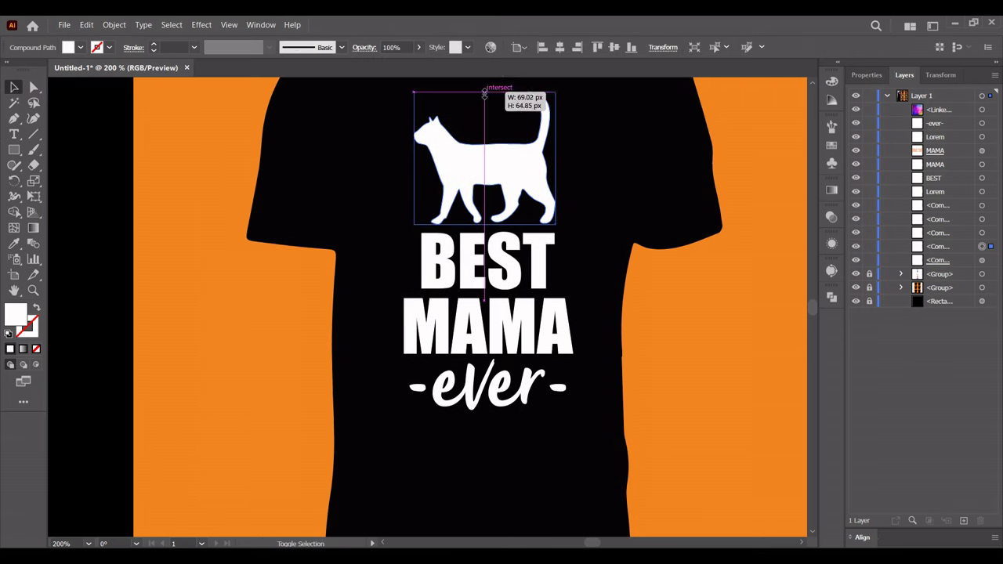
pyautogui.click(685, 305)
pyautogui.scroll(-1, 658, 311)
pyautogui.scroll(-1, 658, 311)
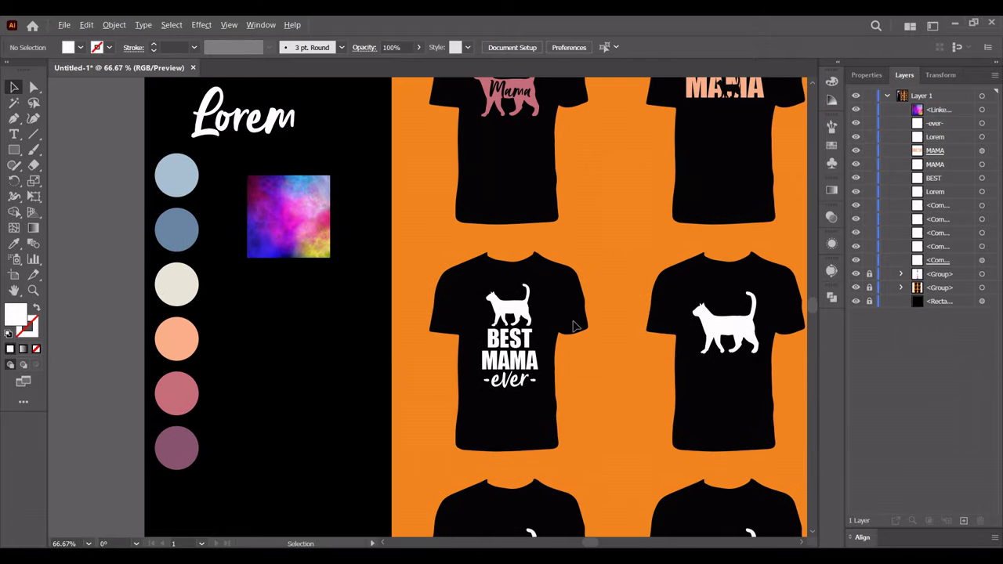
pyautogui.scroll(1, 575, 324)
# Colour the whole cat-and-text design with the cream palette colour.
pyautogui.moveTo(671, 415); pyautogui.dragTo(617, 274)
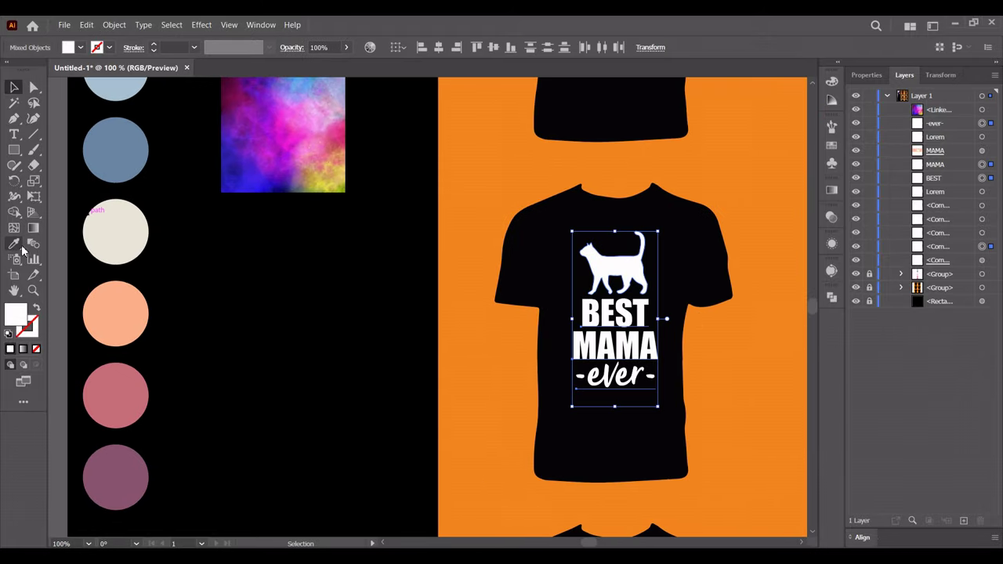
pyautogui.click(14, 243)
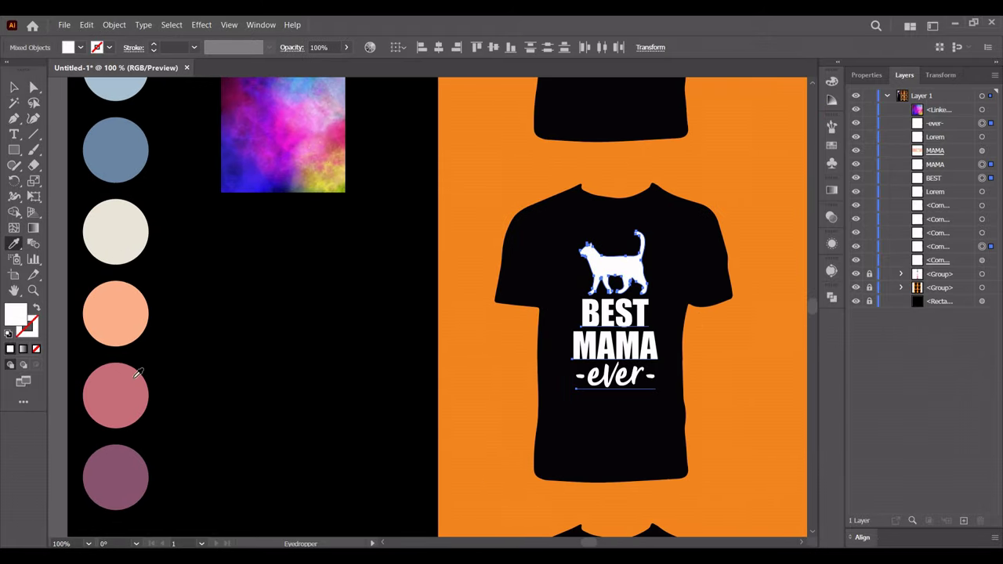
pyautogui.click(133, 233)
pyautogui.click(14, 91)
# Recolour the MAMA word with the pink palette colour.
pyautogui.click(560, 352)
pyautogui.click(619, 351)
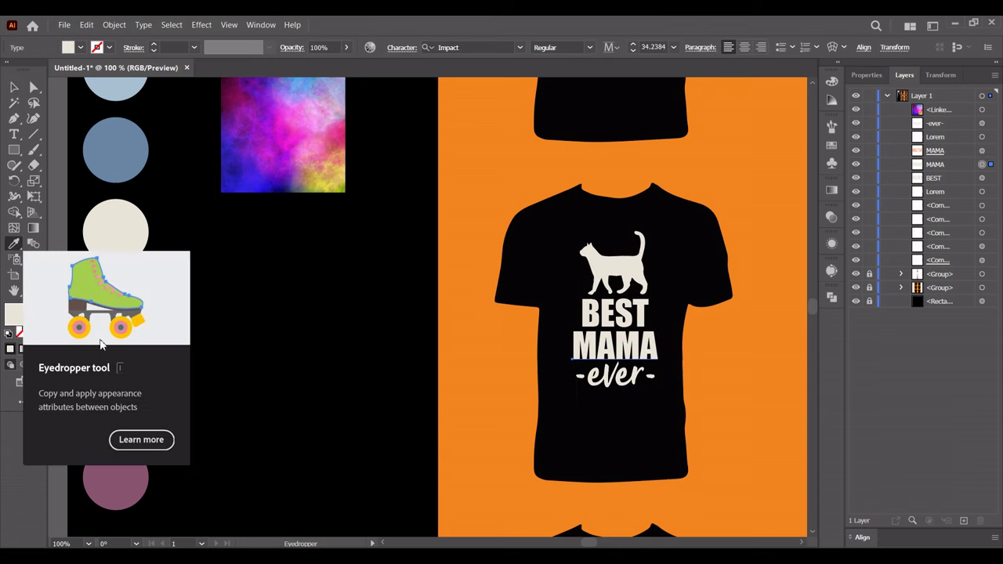
pyautogui.click(14, 244)
pyautogui.click(116, 377)
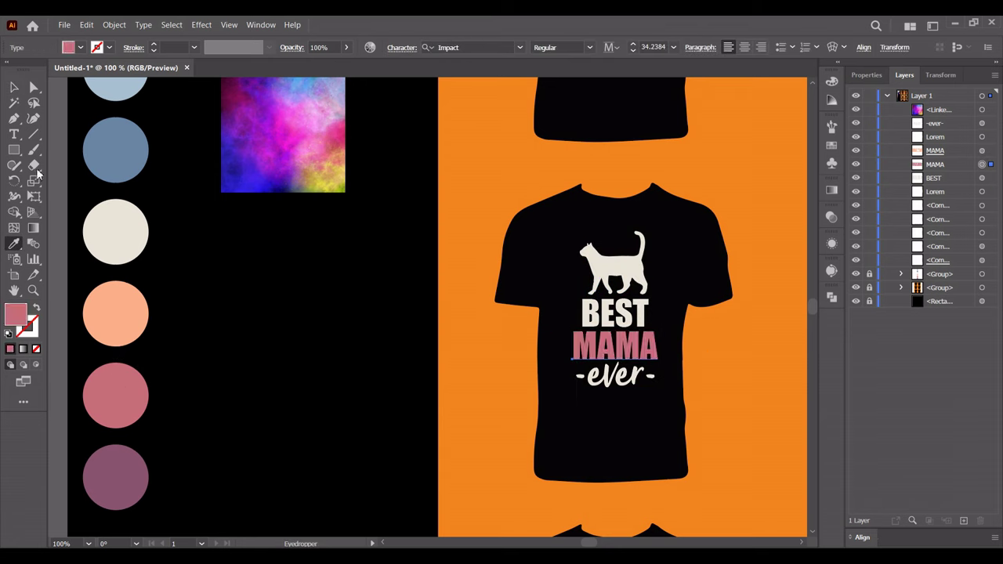
# Fill the cat silhouette with the peach palette colour and review the shirt.
pyautogui.click(617, 272)
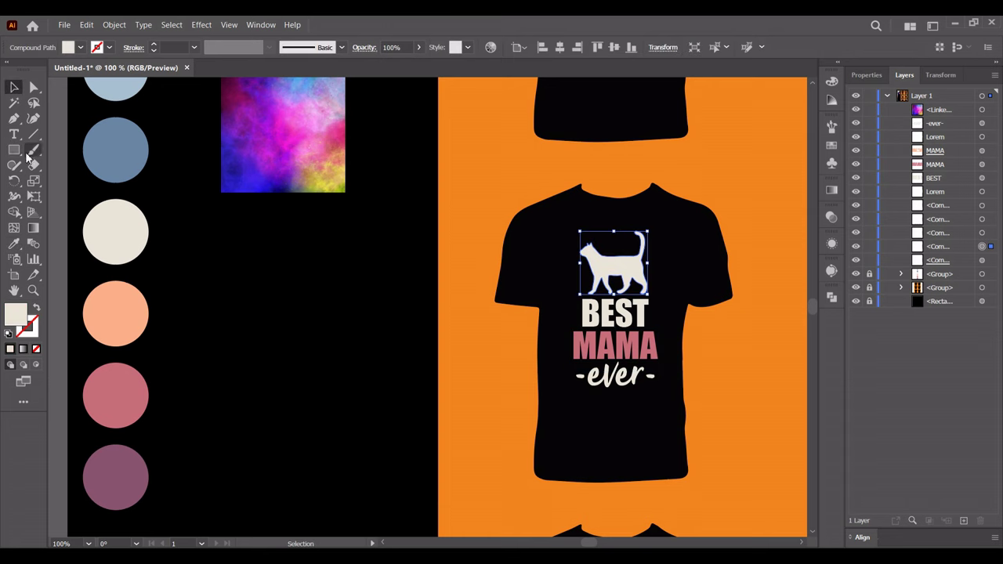
pyautogui.click(127, 293)
pyautogui.press('v')
pyautogui.click(368, 314)
pyautogui.hotkey('ctrl', '+')
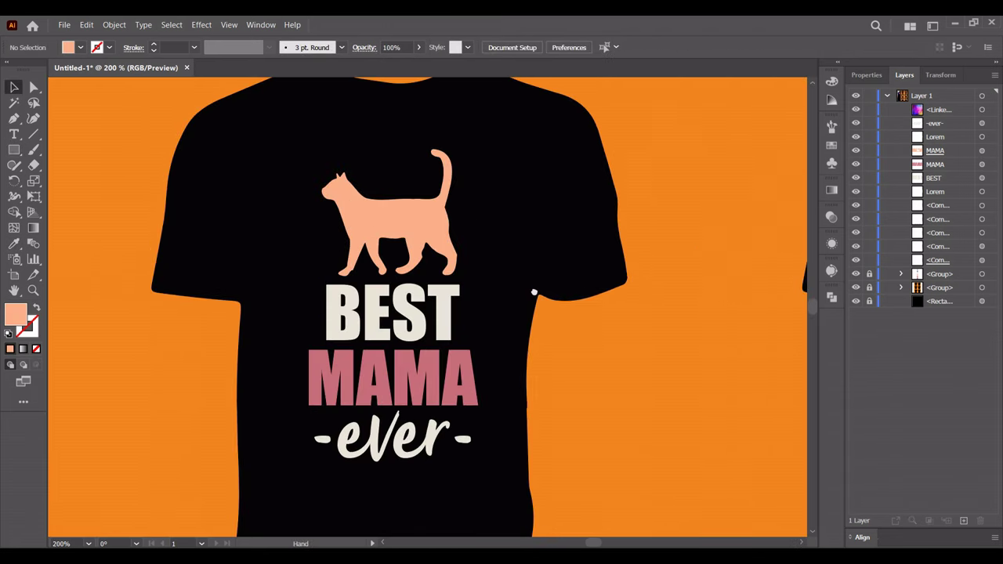
pyautogui.hotkey('ctrl', '-')
pyautogui.hotkey('ctrl', '-')
pyautogui.moveTo(398, 280)
pyautogui.mouseDown()
pyautogui.moveTo(287, 448)
pyautogui.moveTo(352, 436)
pyautogui.moveTo(319, 308)
pyautogui.mouseUp()
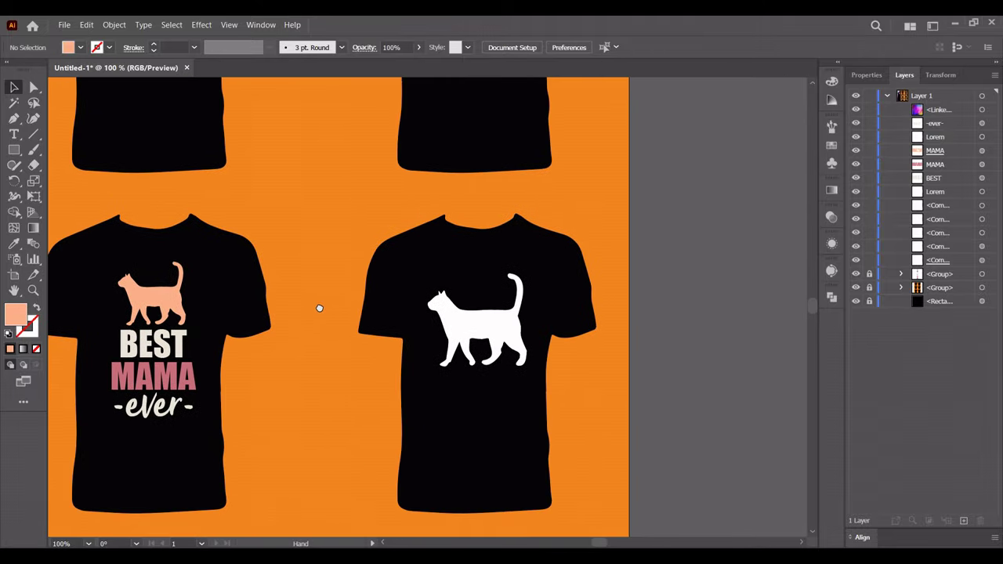
# Place a copy of the watercolour square over the plain cat and send it behind.
pyautogui.hotkey('ctrl', '-')
pyautogui.moveTo(211, 229); pyautogui.dragTo(677, 345)
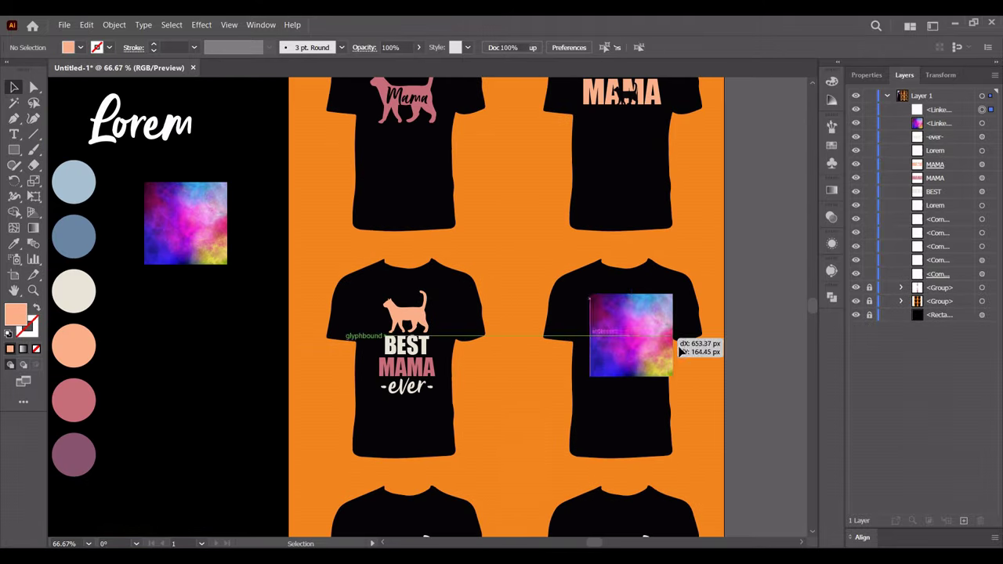
pyautogui.hotkey('ctrl', '+')
pyautogui.hotkey('ctrl', '+')
pyautogui.hotkey('ctrl', '+')
pyautogui.moveTo(565, 398); pyautogui.dragTo(504, 384)
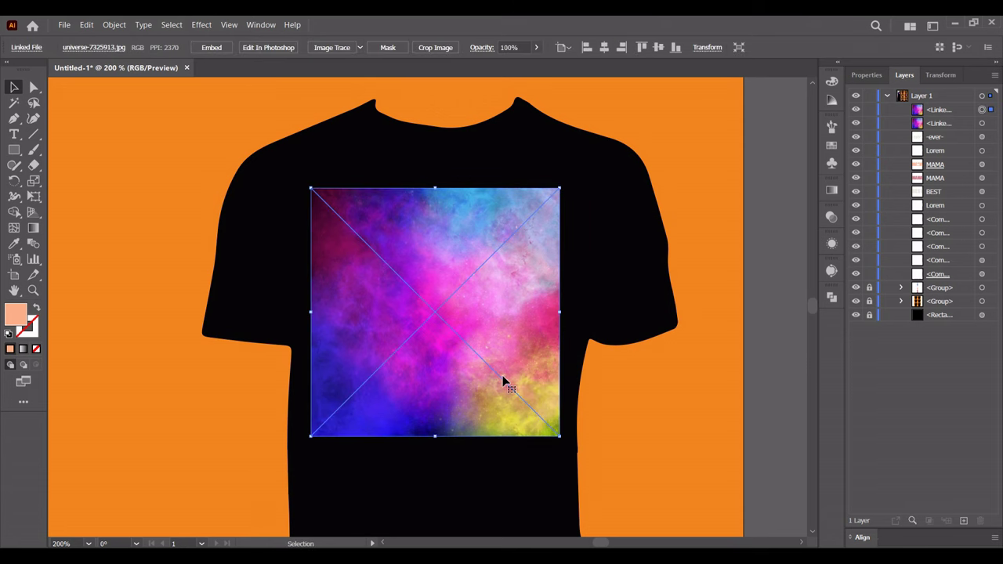
pyautogui.moveTo(940, 111); pyautogui.dragTo(953, 269)
pyautogui.click(739, 287)
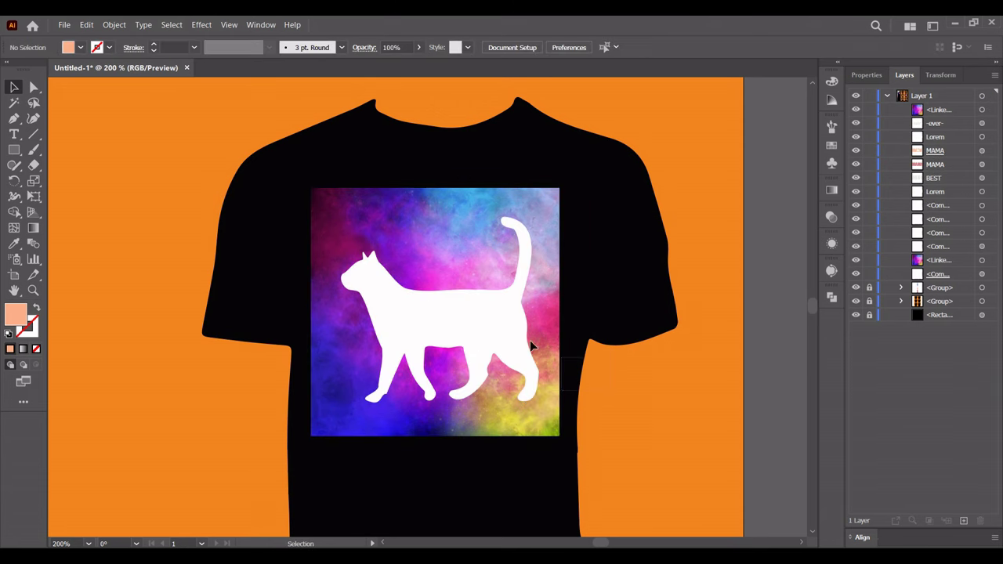
# Trim the watercolour image to the cat's size and clip it inside the cat shape.
pyautogui.click(559, 321)
pyautogui.moveTo(559, 313); pyautogui.dragTo(506, 309)
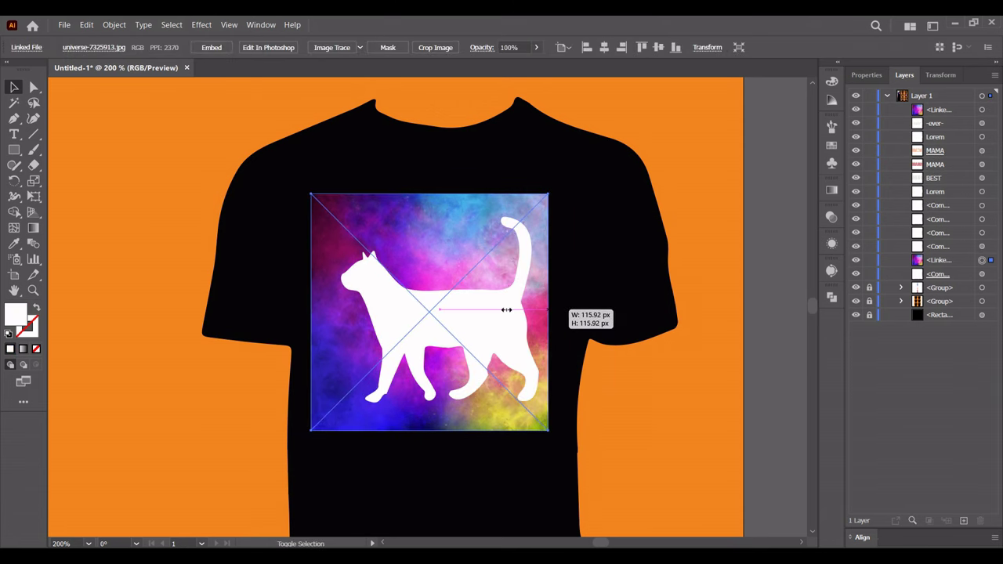
pyautogui.moveTo(312, 313); pyautogui.dragTo(338, 313)
pyautogui.moveTo(603, 378); pyautogui.dragTo(459, 291)
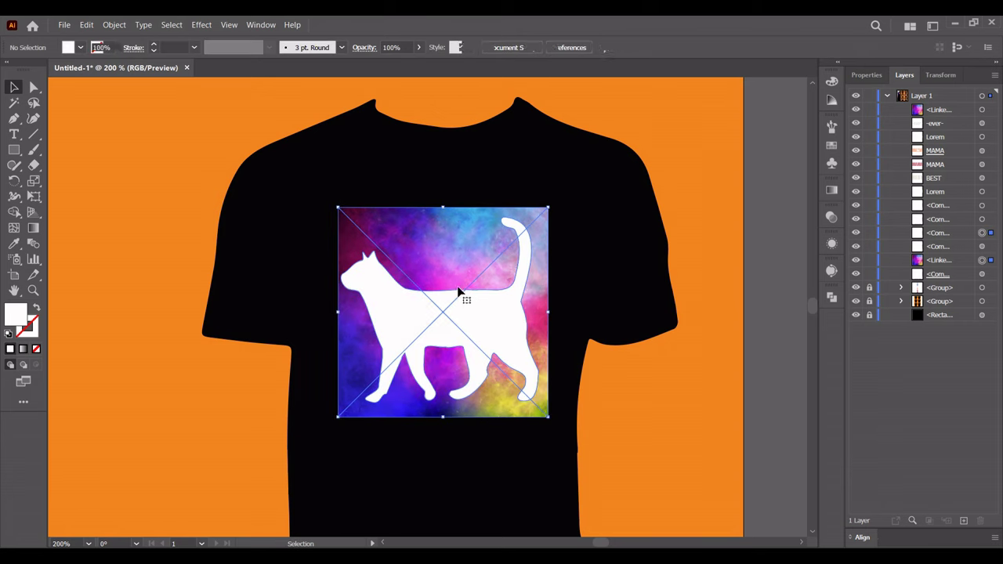
pyautogui.rightClick(463, 263)
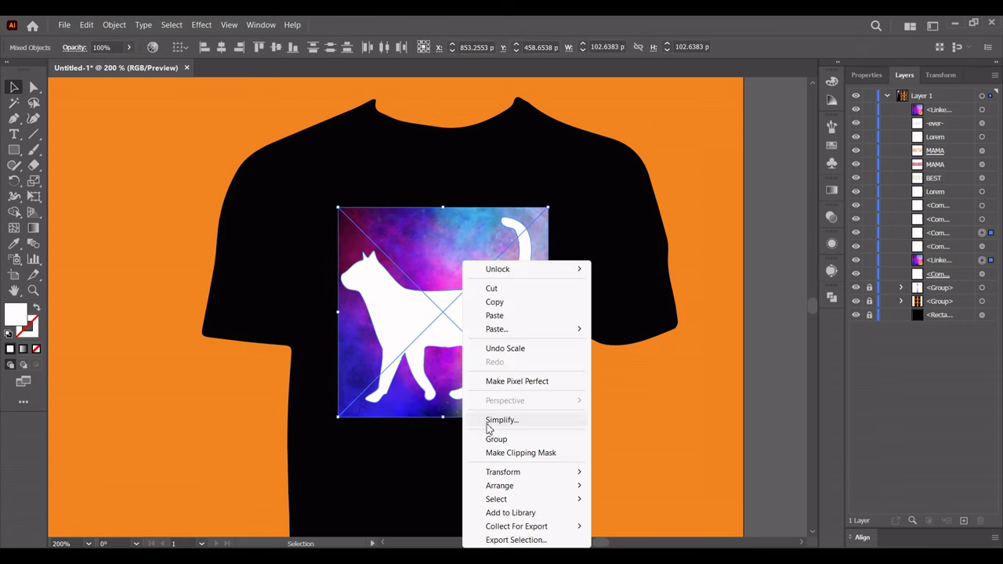
pyautogui.click(498, 450)
pyautogui.click(644, 397)
pyautogui.scroll(-1, 623, 305)
pyautogui.click(506, 312)
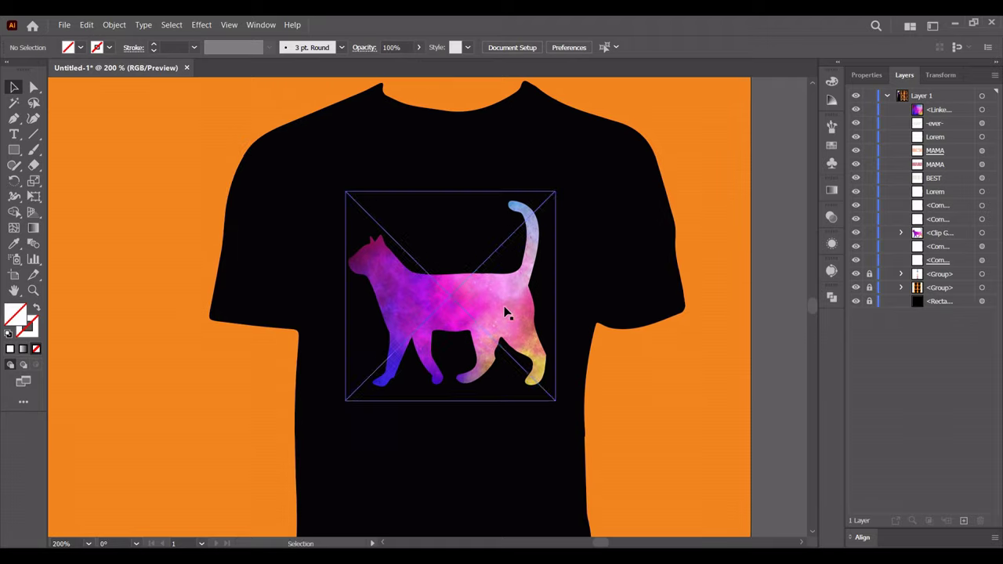
pyautogui.scroll(-5, 369, 291)
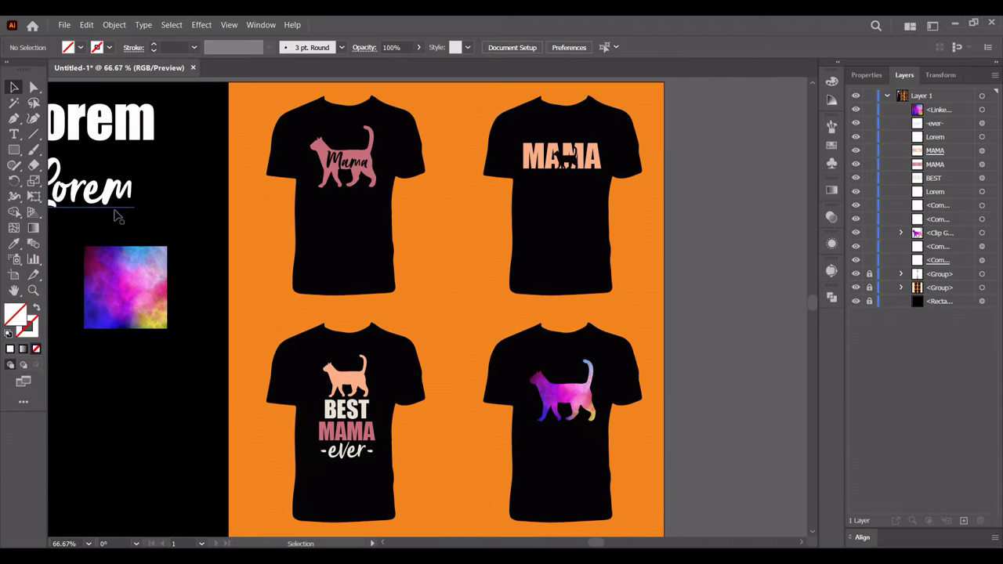
# Copy the Lorem script text onto the cat, retype it as 'best', and shrink it.
pyautogui.moveTo(117, 213); pyautogui.dragTo(584, 354)
pyautogui.press('t')
pyautogui.scroll(3, 584, 355)
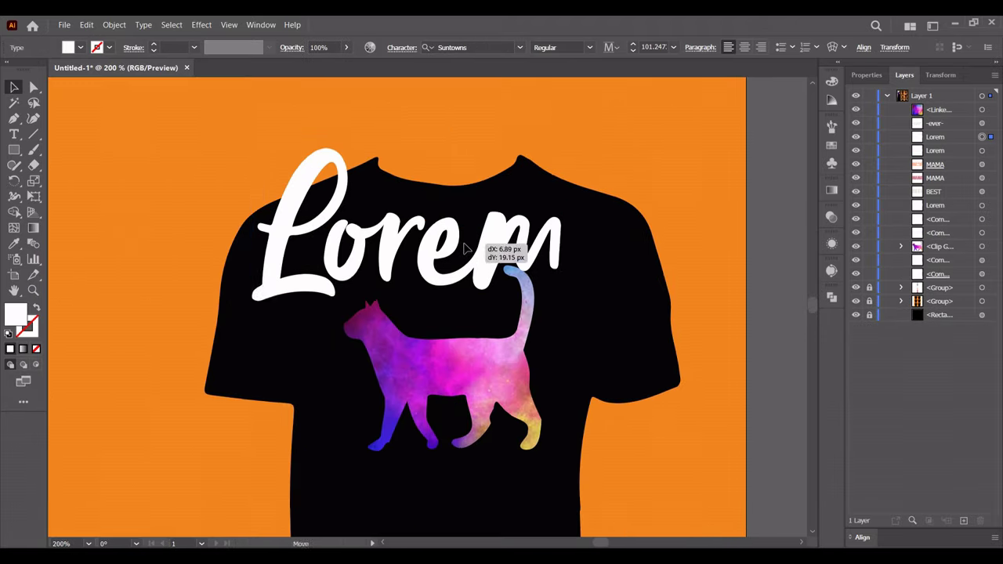
pyautogui.doubleClick(461, 257)
pyautogui.write('bes')
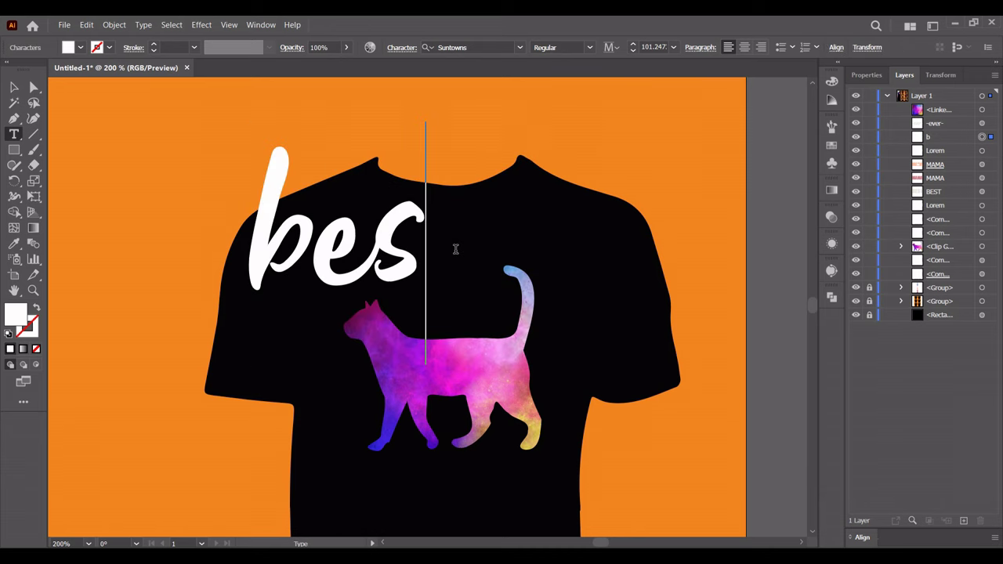
pyautogui.write('t')
pyautogui.press('Escape')
pyautogui.moveTo(502, 245)
pyautogui.mouseDown()
pyautogui.moveTo(420, 246)
pyautogui.moveTo(464, 313)
pyautogui.mouseUp()
# Duplicate 'best' below, retype the copy as 'Mama', and align both words on the cat.
pyautogui.scroll(1, 562, 356)
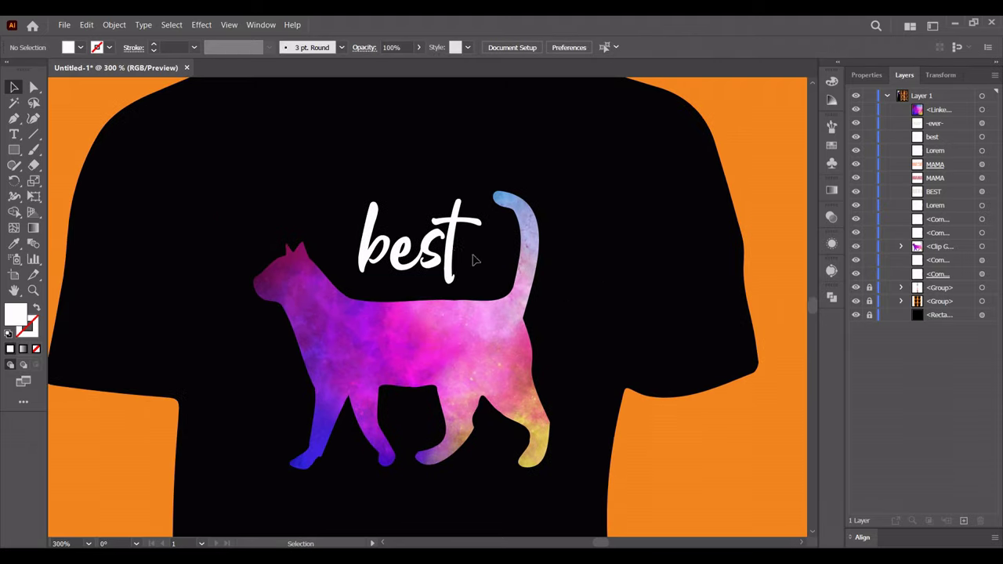
pyautogui.moveTo(472, 258); pyautogui.dragTo(468, 371)
pyautogui.press('t')
pyautogui.doubleClick(447, 357)
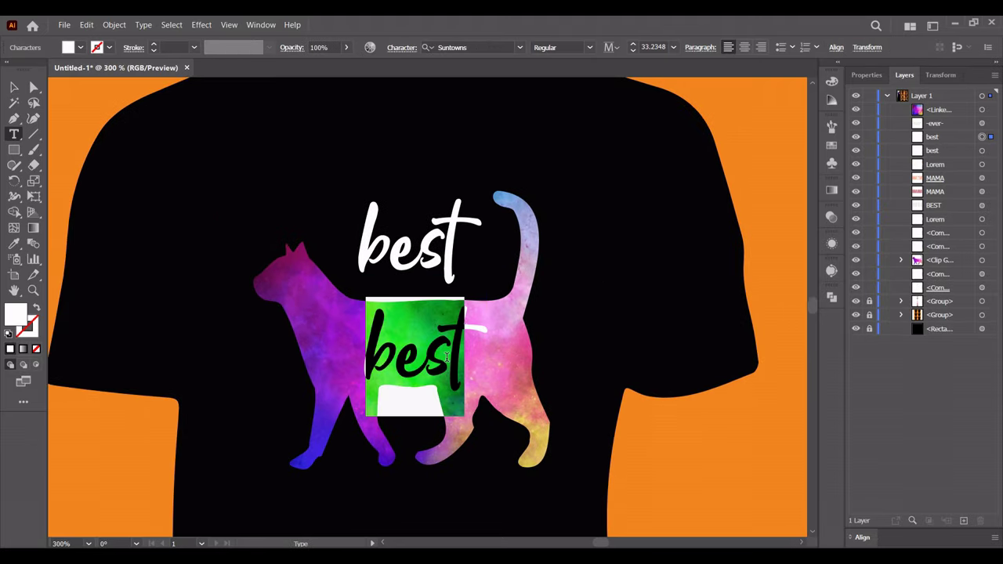
pyautogui.write('Mama')
pyautogui.press('Escape')
pyautogui.moveTo(443, 247); pyautogui.dragTo(449, 255)
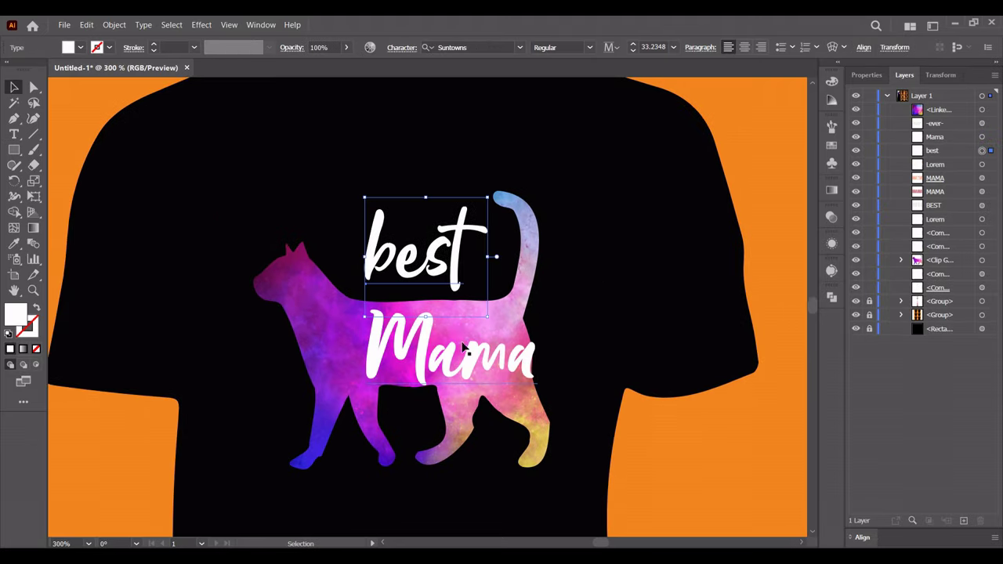
pyautogui.moveTo(415, 353); pyautogui.dragTo(384, 349)
pyautogui.scroll(-2, 718, 210)
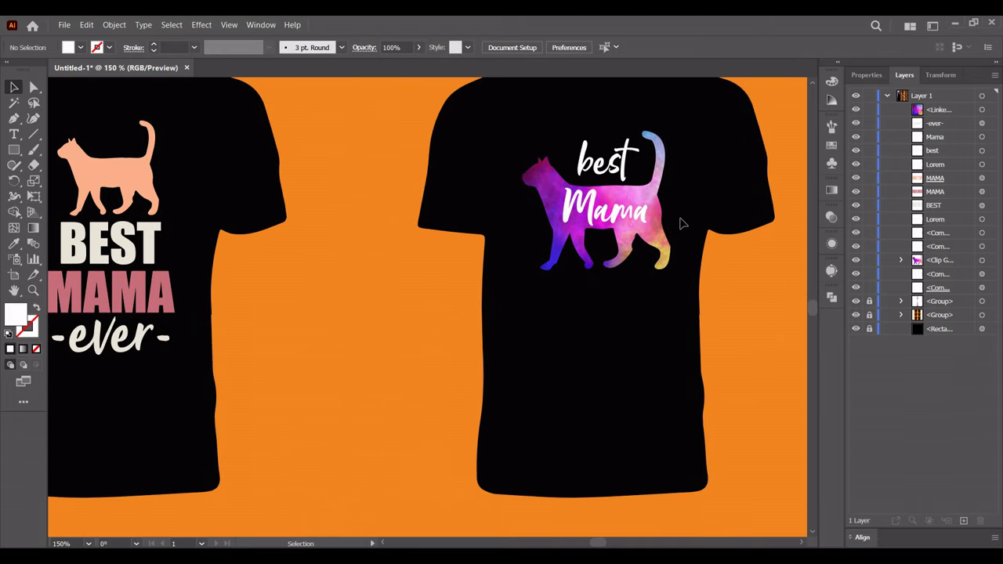
pyautogui.scroll(-2, 515, 329)
pyautogui.moveTo(515, 329)
pyautogui.mouseDown()
pyautogui.moveTo(532, 296)
pyautogui.moveTo(557, 322)
pyautogui.mouseUp()
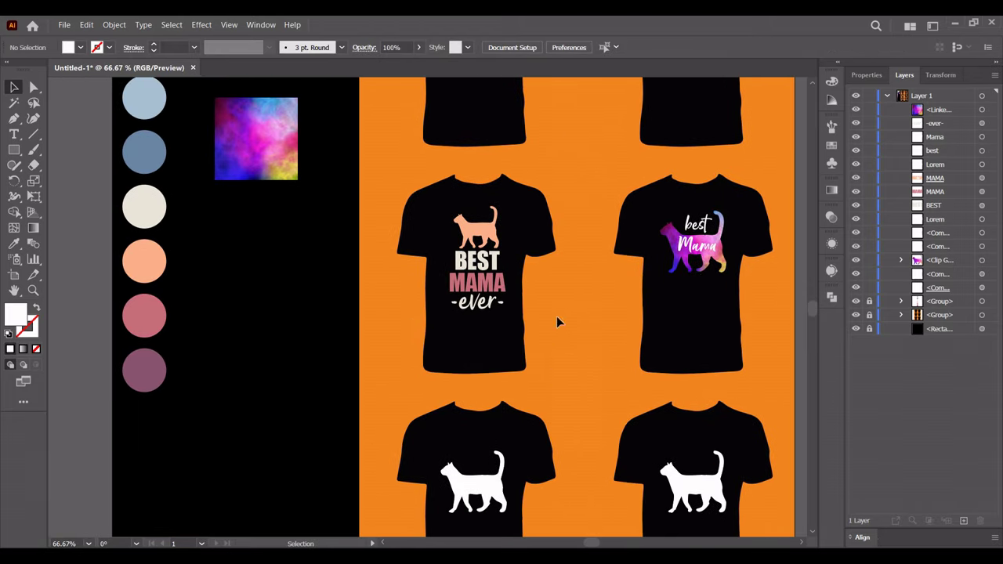
# Draw a long white bar and duplicate it into five stacked bars.
pyautogui.scroll(1, 178, 217)
pyautogui.scroll(-1, 224, 219)
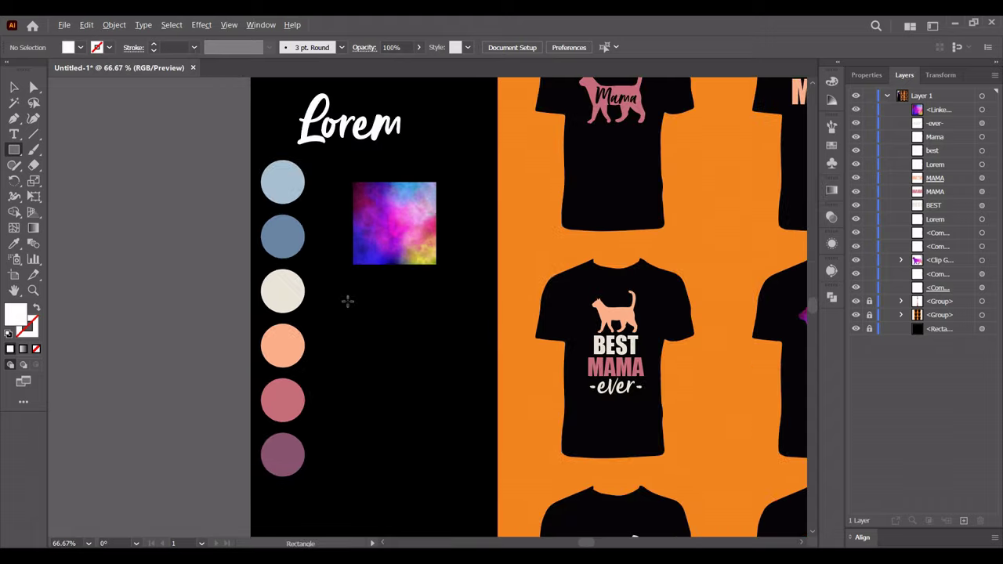
pyautogui.scroll(1, 347, 298)
pyautogui.moveTo(339, 306)
pyautogui.mouseDown()
pyautogui.moveTo(504, 323)
pyautogui.moveTo(479, 337)
pyautogui.mouseUp()
pyautogui.press('v')
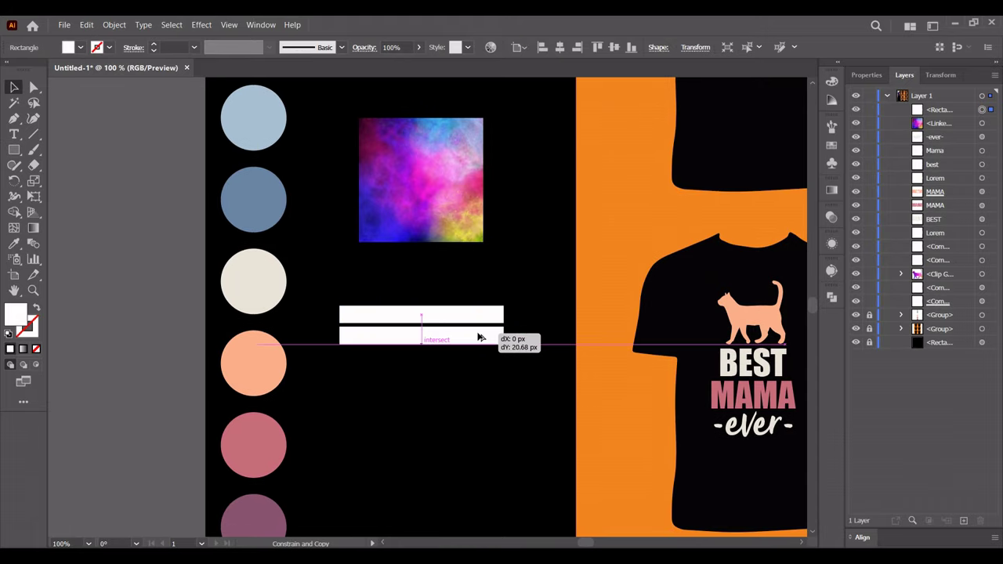
pyautogui.hotkey('ctrl', 'd')
pyautogui.hotkey('ctrl', 'd')
pyautogui.hotkey('ctrl', 'd')
pyautogui.scroll(-1, 439, 376)
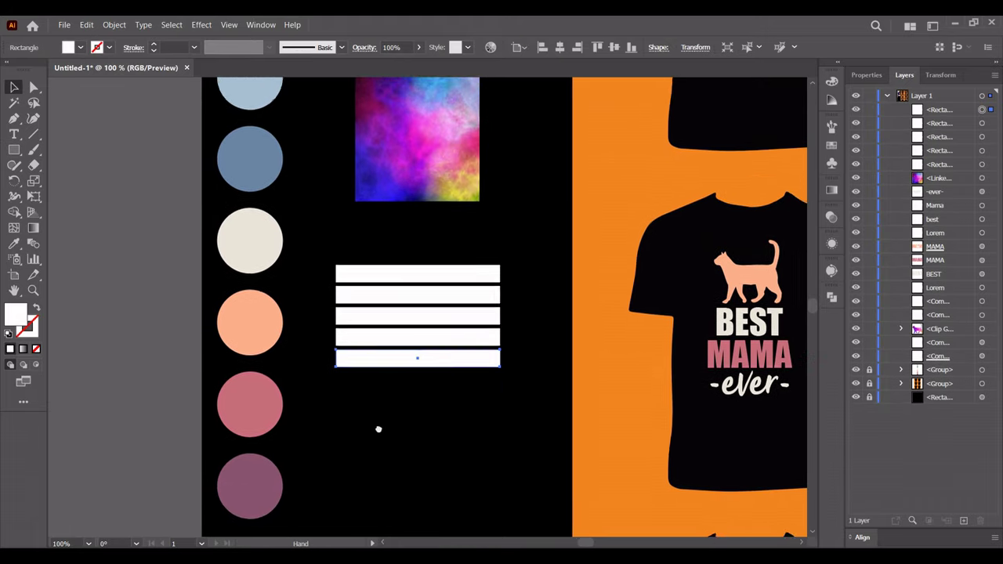
pyautogui.moveTo(412, 414); pyautogui.dragTo(380, 433)
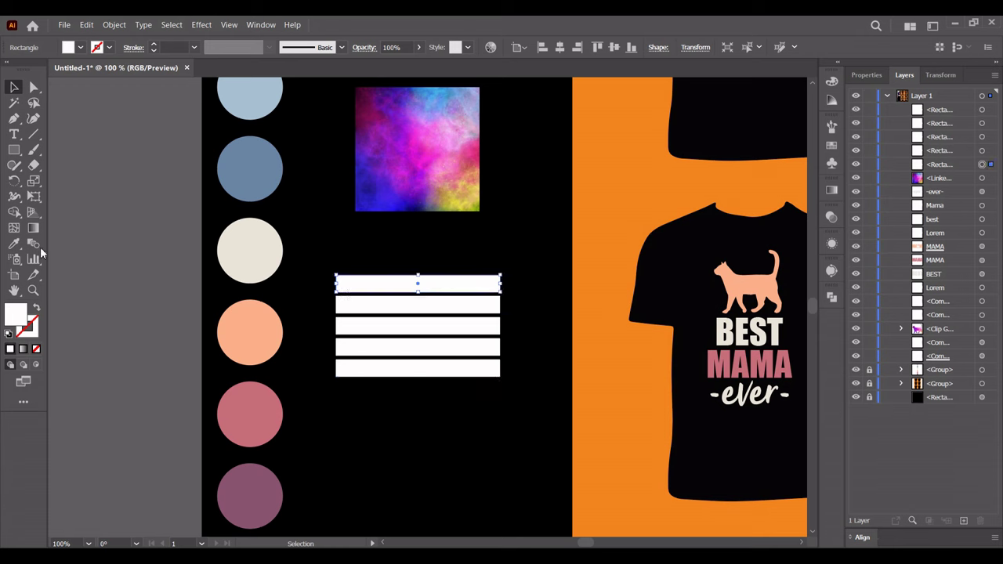
# Colour the bars pink, peach, cream, light blue and slate blue from the palette circles.
pyautogui.click(264, 402)
pyautogui.keyDown('ctrl'); pyautogui.click(387, 306); pyautogui.keyUp('ctrl')
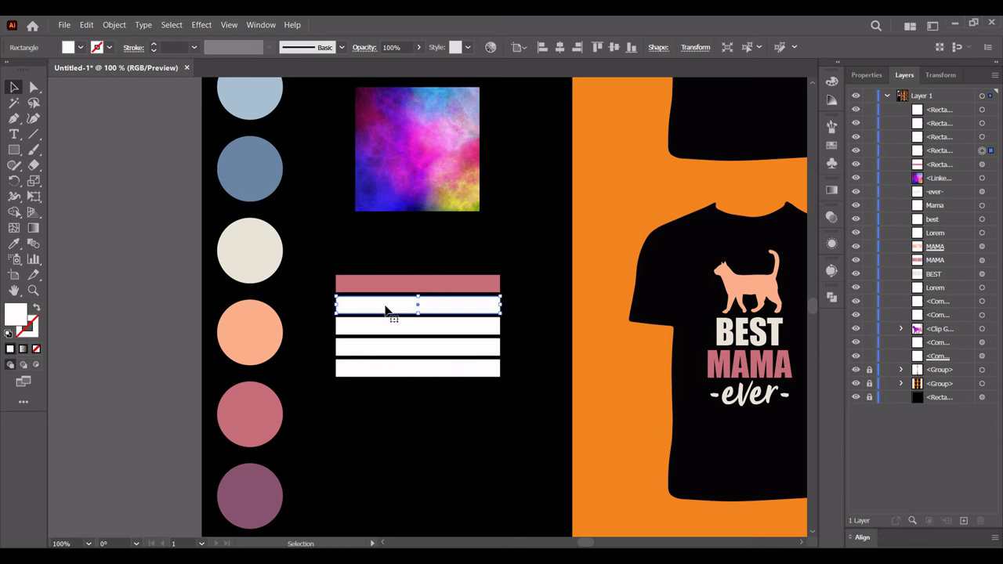
pyautogui.click(242, 329)
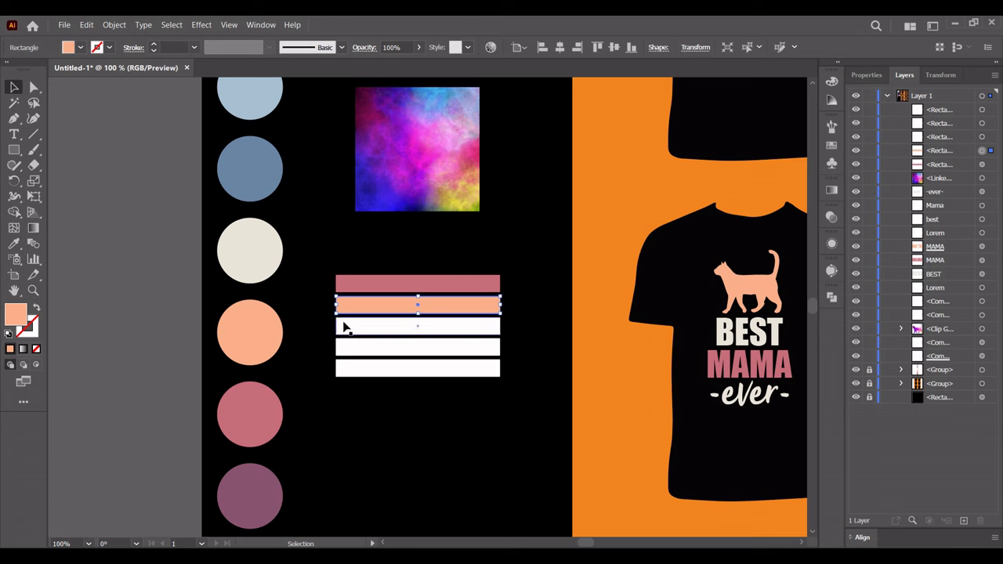
pyautogui.click(249, 251)
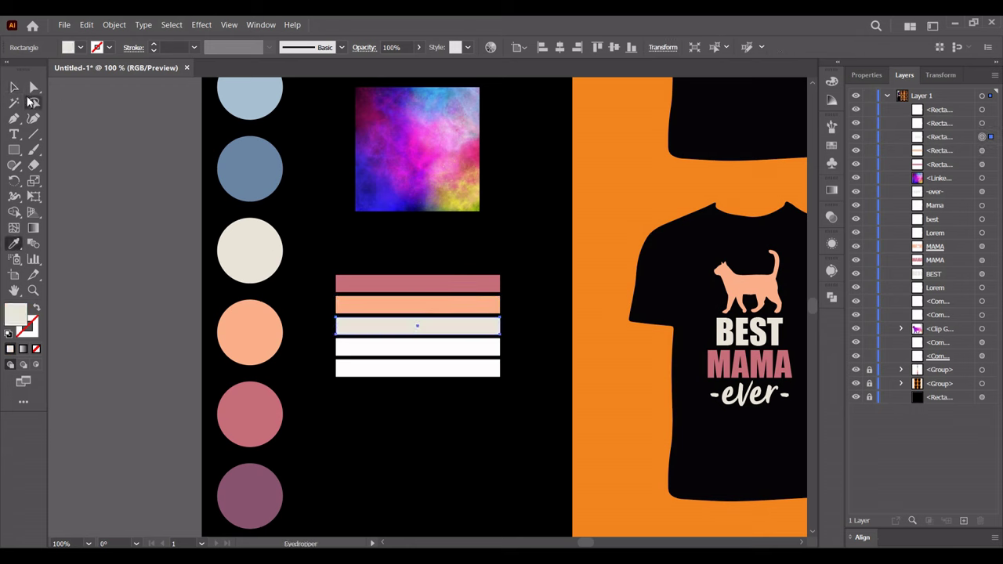
pyautogui.keyDown('ctrl'); pyautogui.click(375, 350); pyautogui.keyUp('ctrl')
pyautogui.click(230, 104)
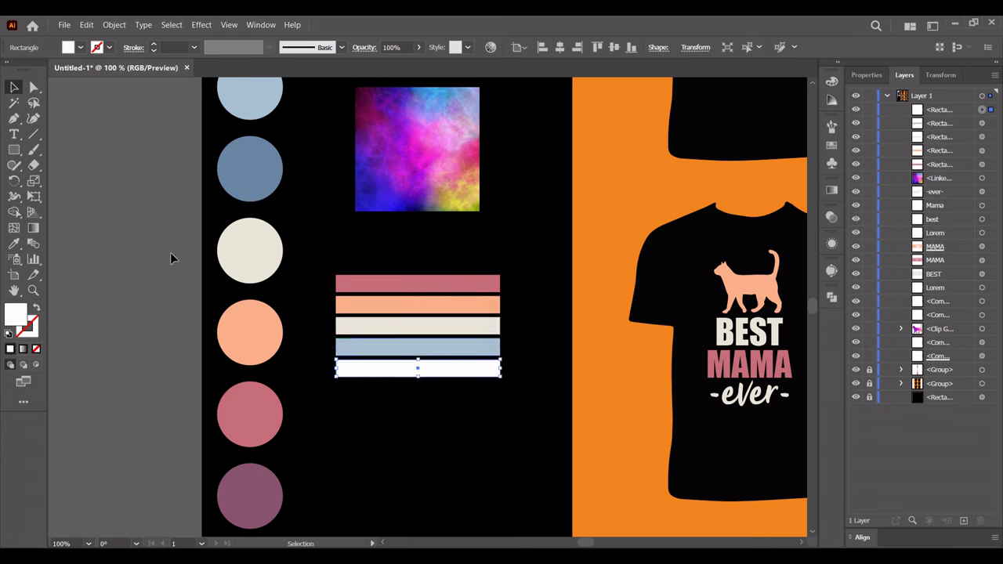
pyautogui.click(252, 145)
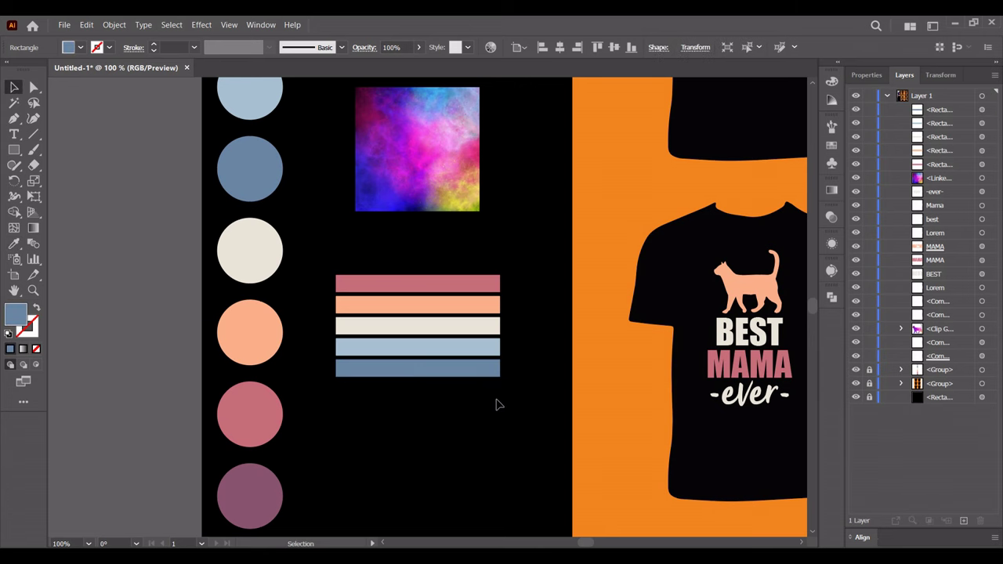
# Group the five coloured bars together.
pyautogui.hotkey('ctrl', '+')
pyautogui.moveTo(497, 426); pyautogui.dragTo(399, 190)
pyautogui.rightClick(417, 196)
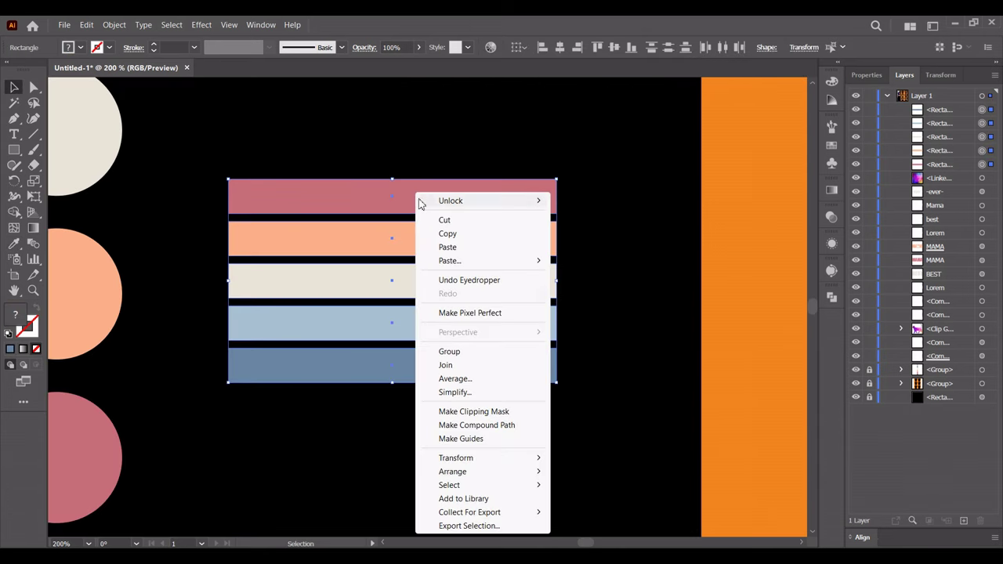
pyautogui.click(450, 352)
pyautogui.click(634, 275)
# Draw a large circle over the bars and stretch the bar group wider on both sides.
pyautogui.press('l')
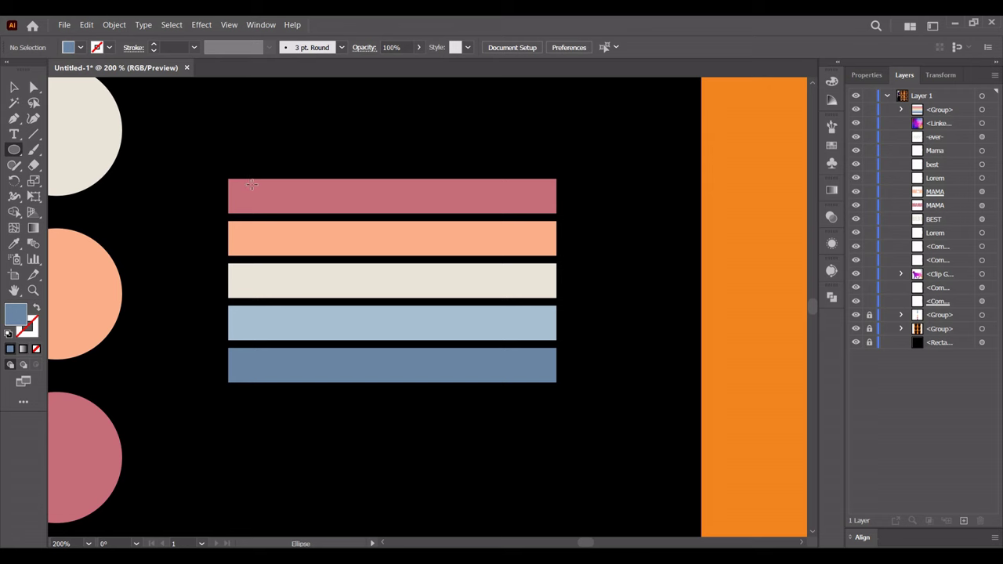
pyautogui.moveTo(257, 180); pyautogui.dragTo(443, 470)
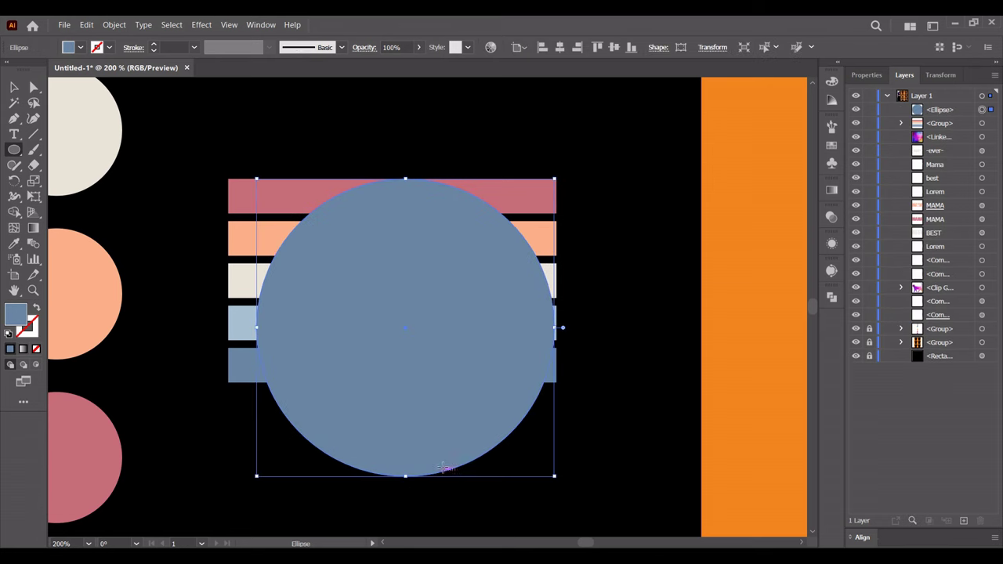
pyautogui.click(521, 195)
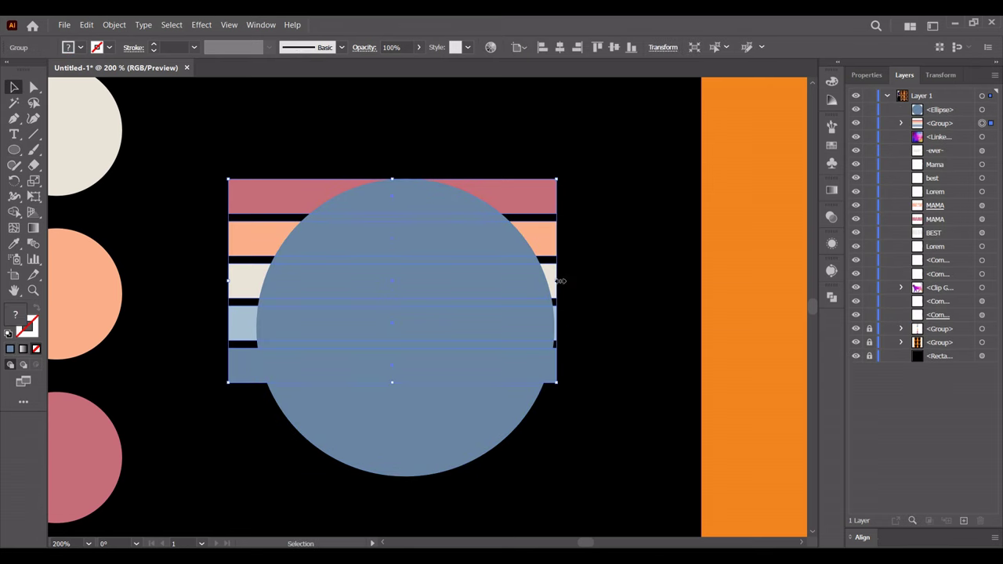
pyautogui.moveTo(555, 279); pyautogui.dragTo(625, 280)
pyautogui.moveTo(226, 281); pyautogui.dragTo(171, 281)
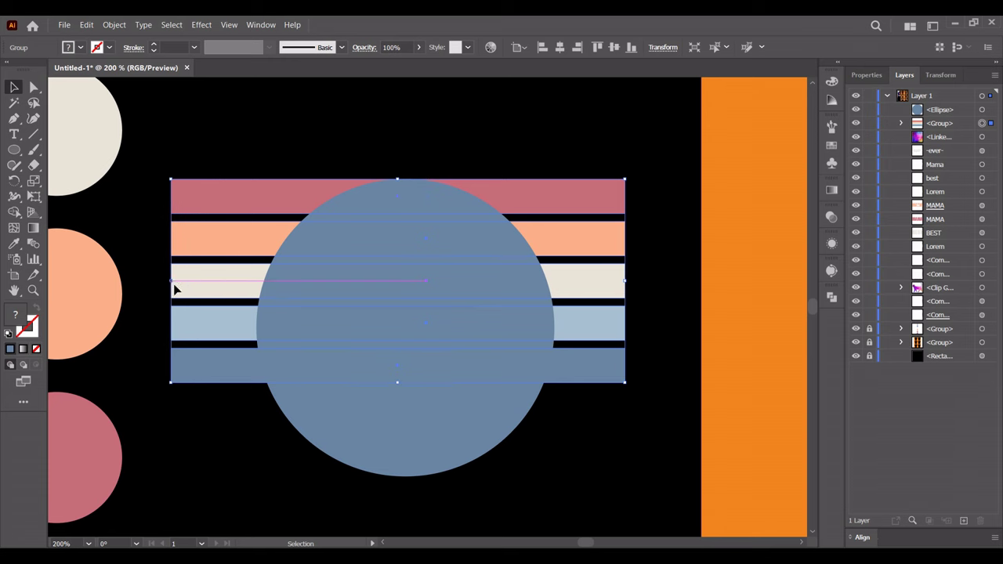
pyautogui.click(587, 446)
# Crop the stripes to the circle with Pathfinder > Crop.
pyautogui.hotkey('ctrl', 'a')
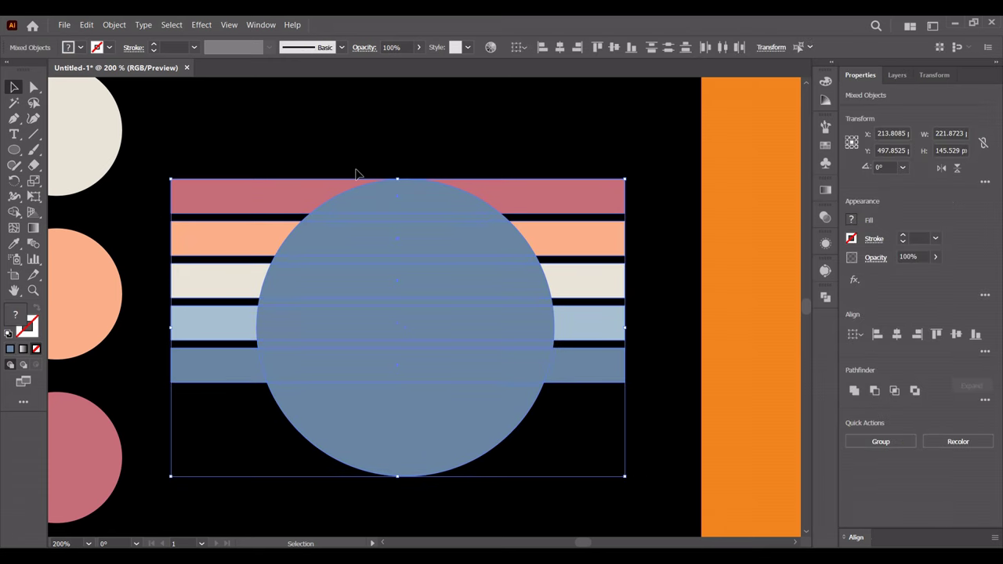
pyautogui.click(258, 25)
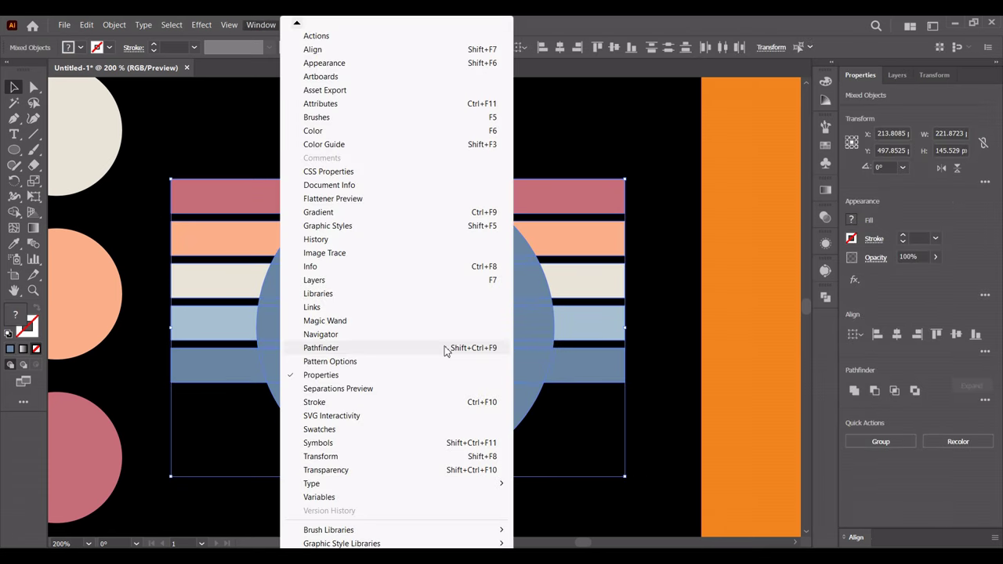
pyautogui.click(322, 348)
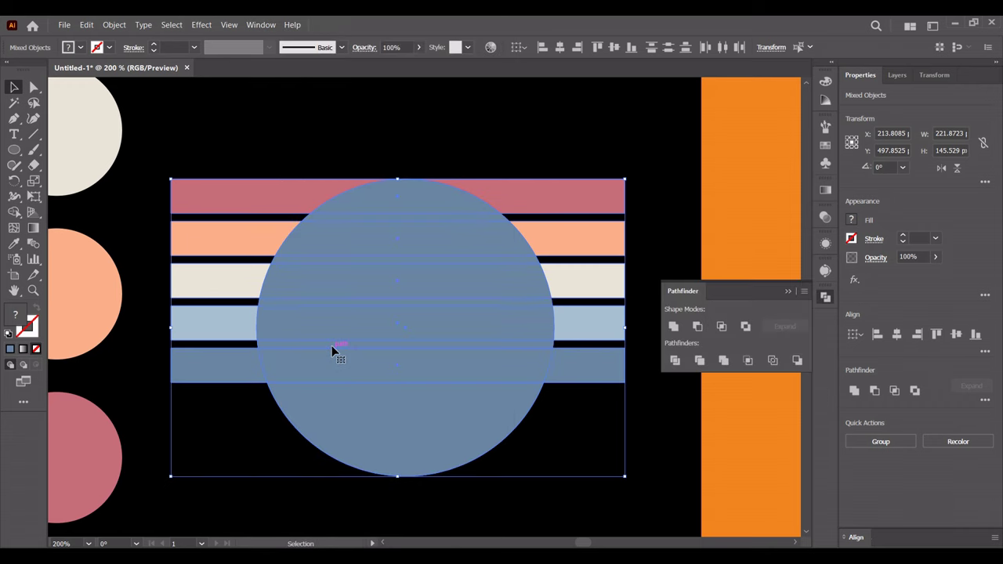
pyautogui.click(748, 360)
pyautogui.click(828, 301)
pyautogui.click(573, 287)
# Move the sunset onto the cat shirt, shrink it, and place it behind the cat.
pyautogui.scroll(-3, 267, 272)
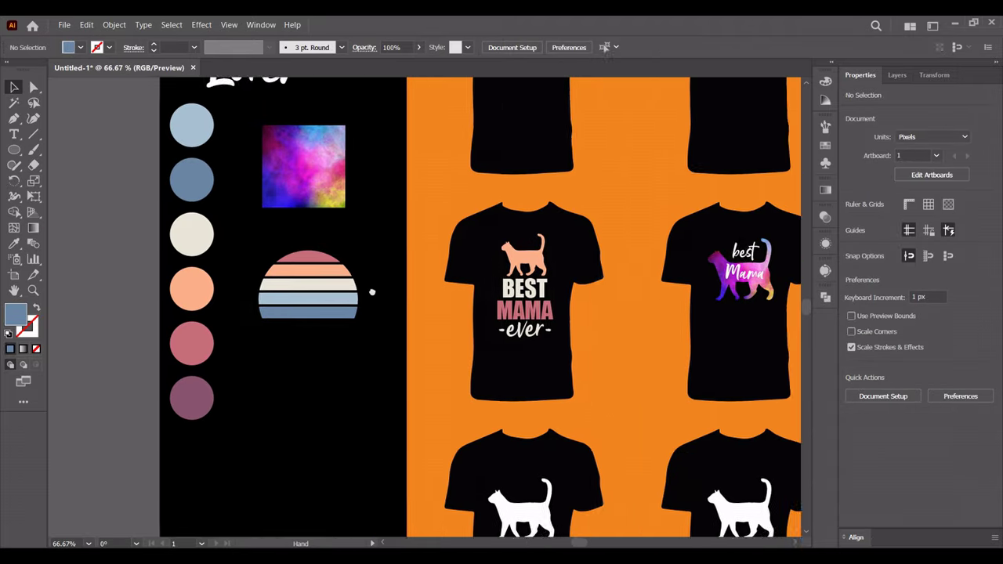
pyautogui.hscroll(3, 372, 291)
pyautogui.moveTo(183, 268); pyautogui.dragTo(248, 206)
pyautogui.hotkey('ctrl', '+')
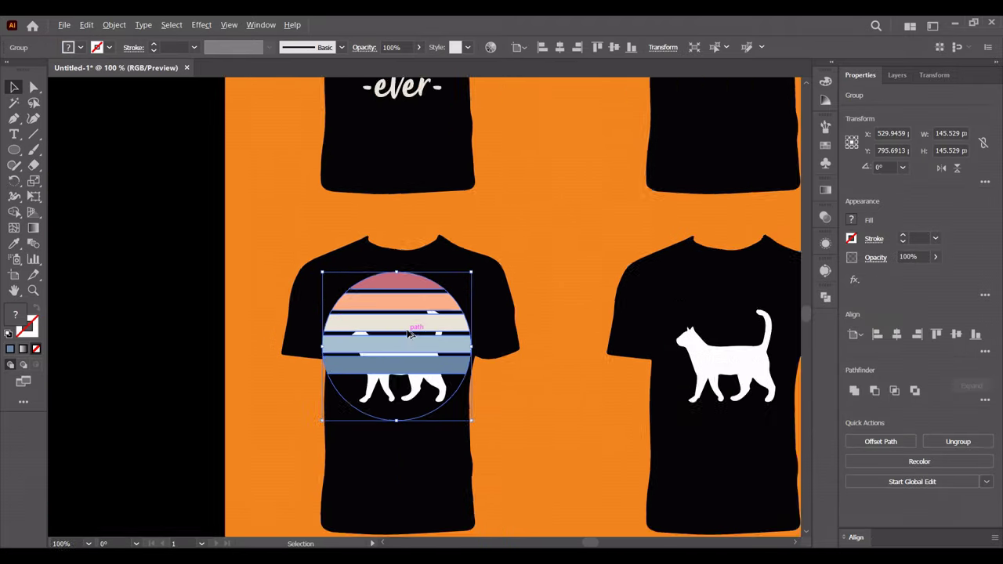
pyautogui.hotkey('ctrl', '+')
pyautogui.moveTo(511, 350); pyautogui.dragTo(482, 354)
pyautogui.press('F7')
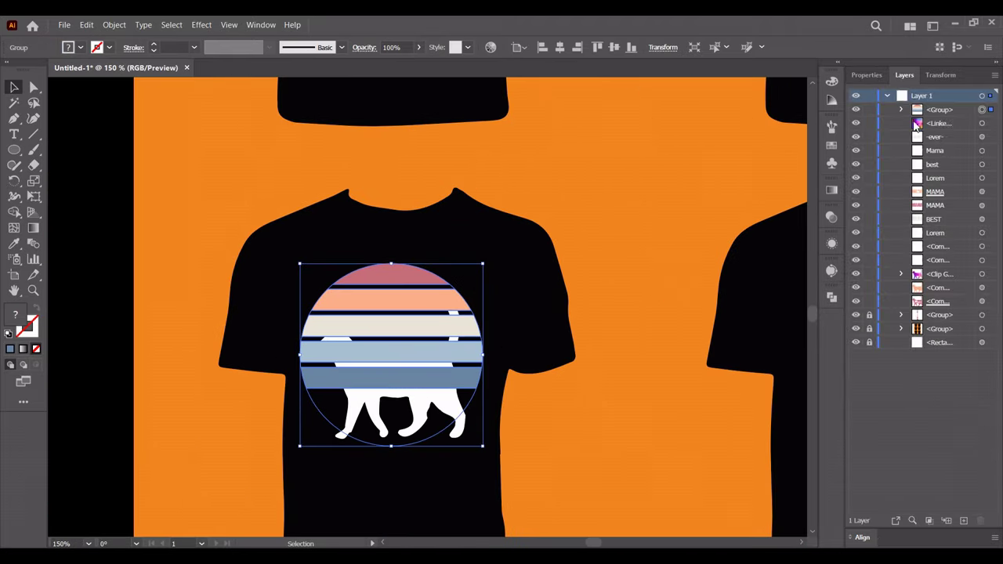
pyautogui.moveTo(946, 308); pyautogui.dragTo(944, 307)
# Fill the cat silhouette black, shrink it, and position it inside the sunset.
pyautogui.scroll(2, 384, 384)
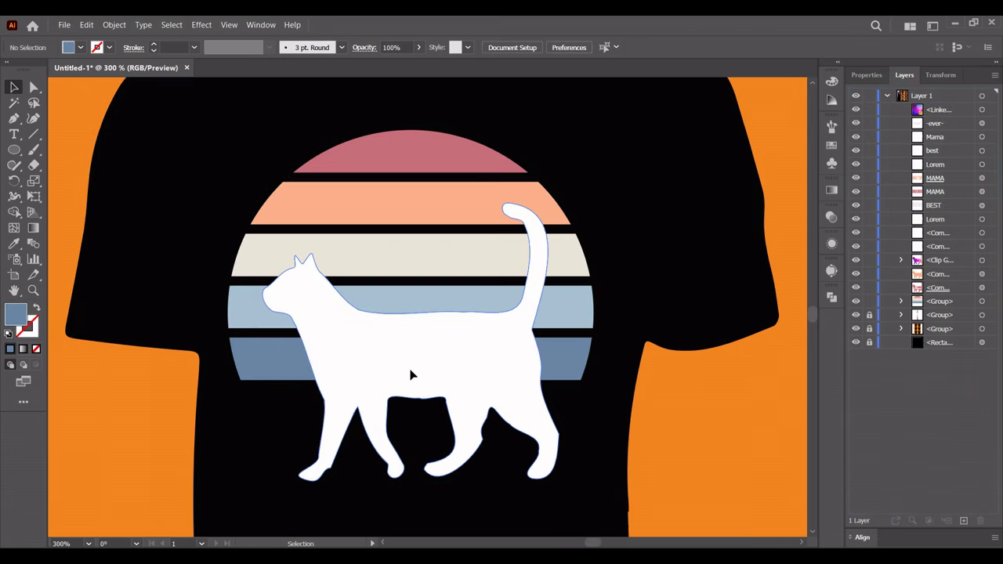
pyautogui.click(398, 370)
pyautogui.click(156, 298)
pyautogui.press('v')
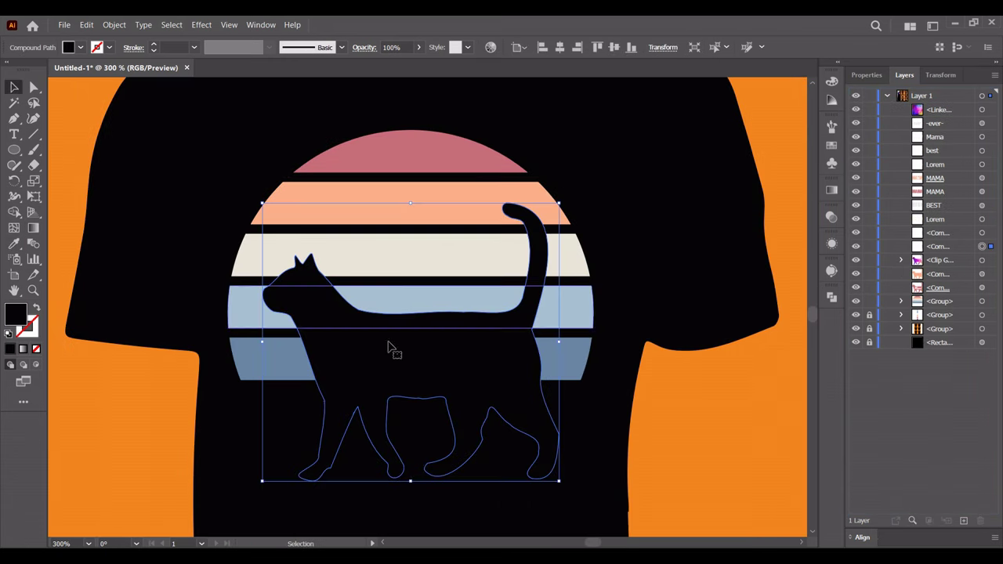
pyautogui.moveTo(408, 482); pyautogui.dragTo(413, 413)
pyautogui.moveTo(440, 328)
pyautogui.mouseDown()
pyautogui.moveTo(442, 308)
pyautogui.moveTo(442, 318)
pyautogui.mouseUp()
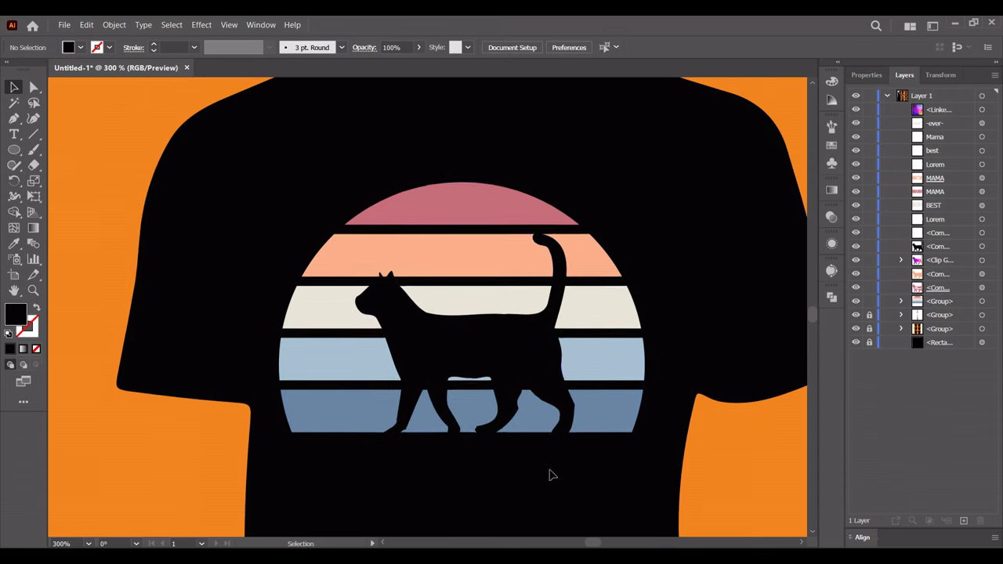
pyautogui.hotkey('ctrl', 'z')
pyautogui.click(717, 463)
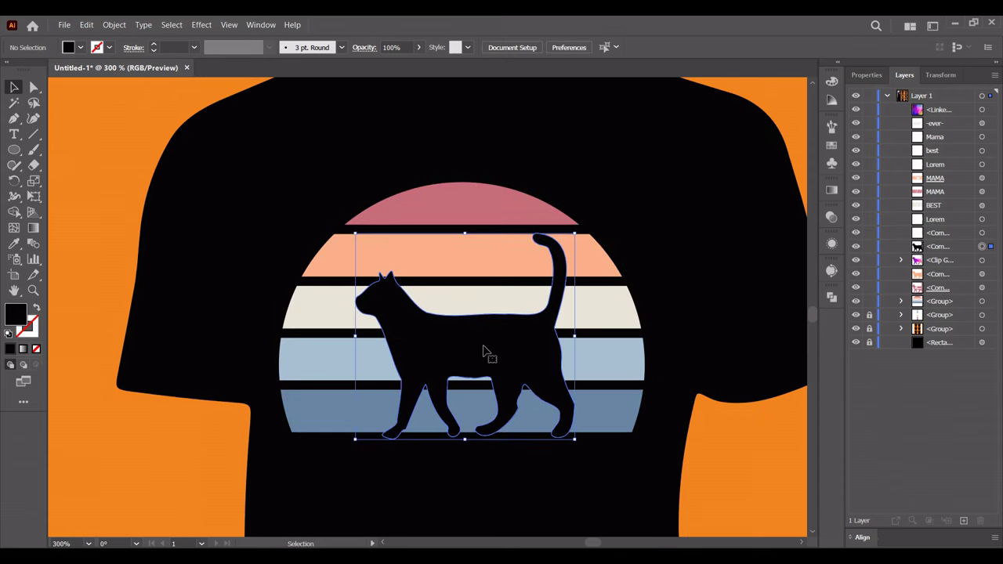
pyautogui.moveTo(464, 233); pyautogui.dragTo(459, 231)
pyautogui.click(68, 311)
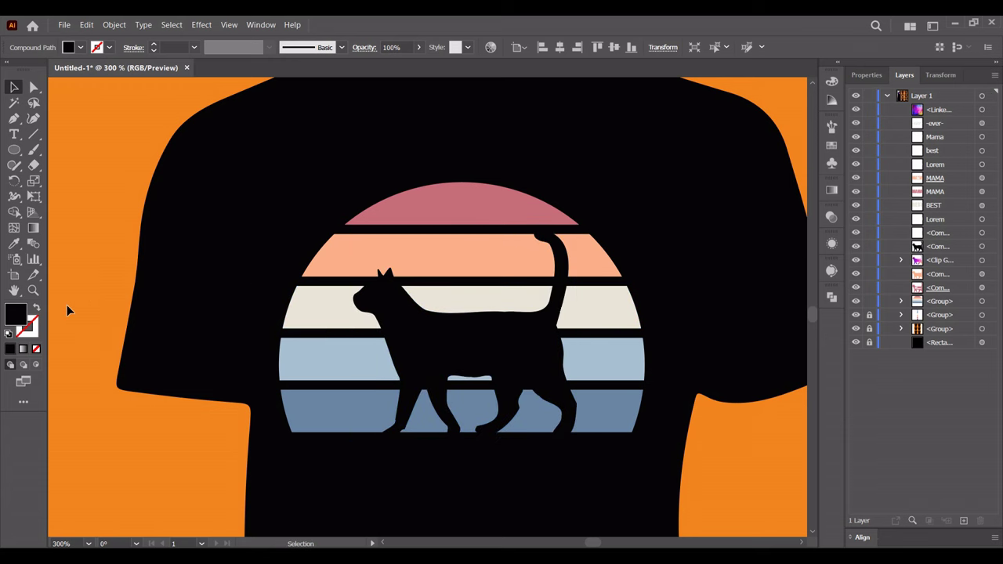
# Mask the cat and sunset together using Make Mask in the Transparency panel.
pyautogui.moveTo(518, 502); pyautogui.dragTo(437, 264)
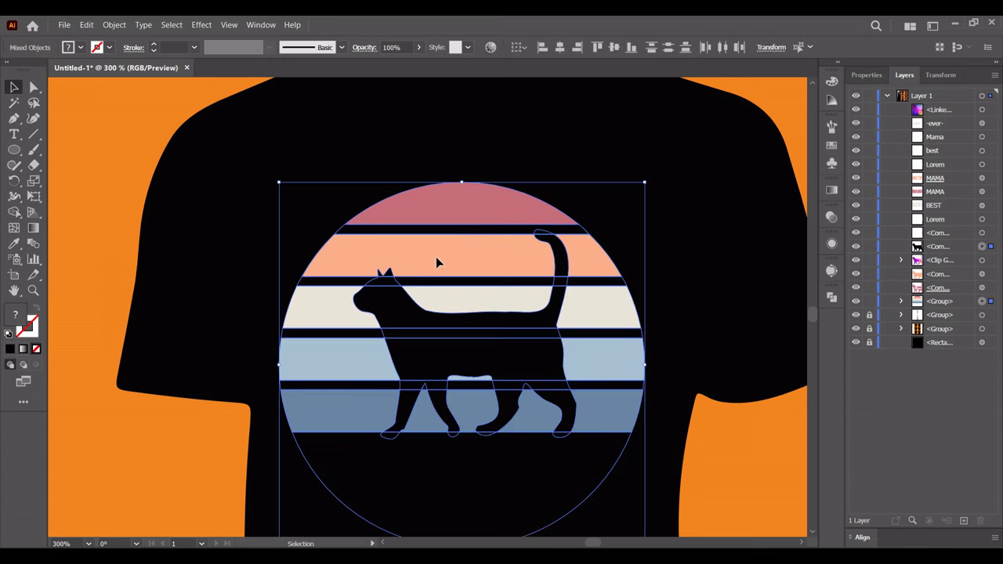
pyautogui.click(831, 218)
pyautogui.click(783, 257)
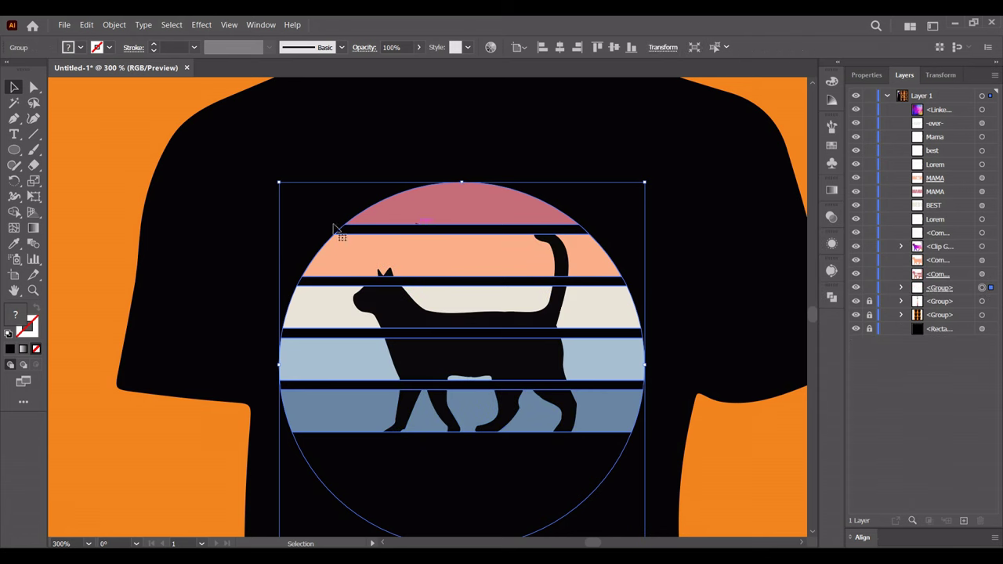
pyautogui.click(217, 243)
pyautogui.scroll(-3, 217, 242)
pyautogui.click(401, 387)
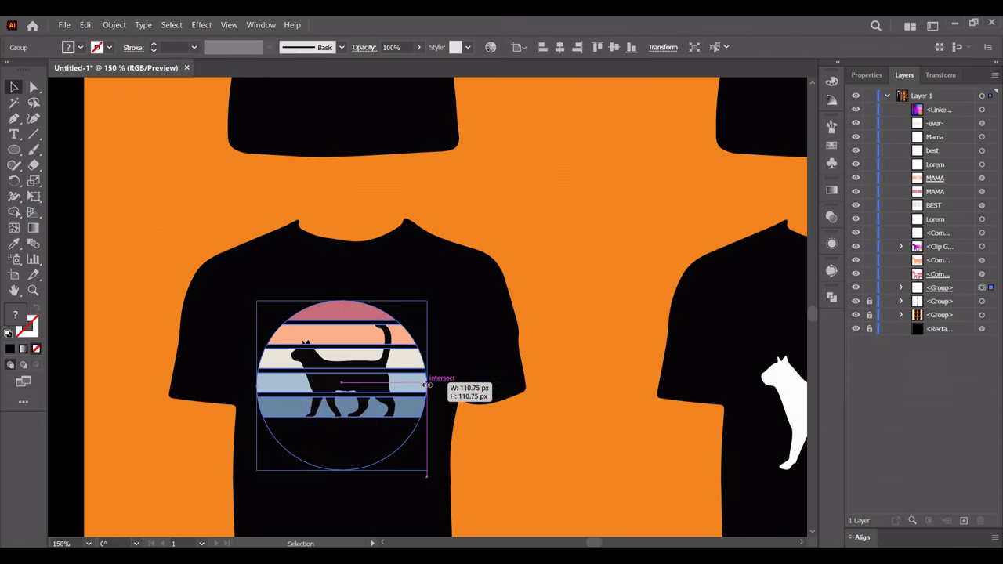
pyautogui.click(466, 265)
pyautogui.scroll(-2, 426, 392)
pyautogui.moveTo(427, 392)
pyautogui.mouseDown()
pyautogui.moveTo(466, 301)
pyautogui.moveTo(486, 331)
pyautogui.mouseUp()
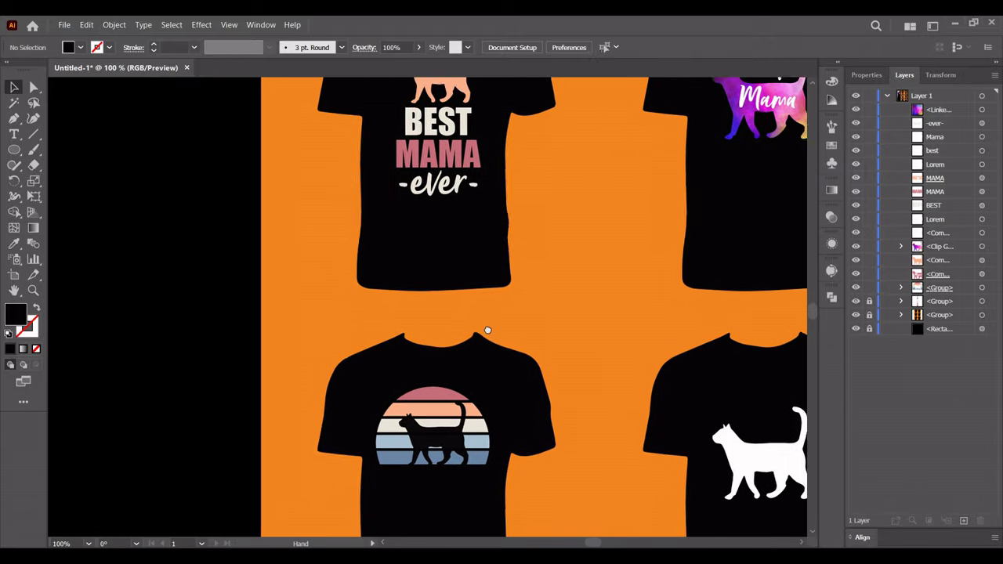
# Copy the BEST text onto the sunset shirt and centre it below the sunset.
pyautogui.scroll(2, 441, 397)
pyautogui.scroll(1, 437, 377)
pyautogui.scroll(1, 437, 377)
pyautogui.hotkey('ctrl', '1')
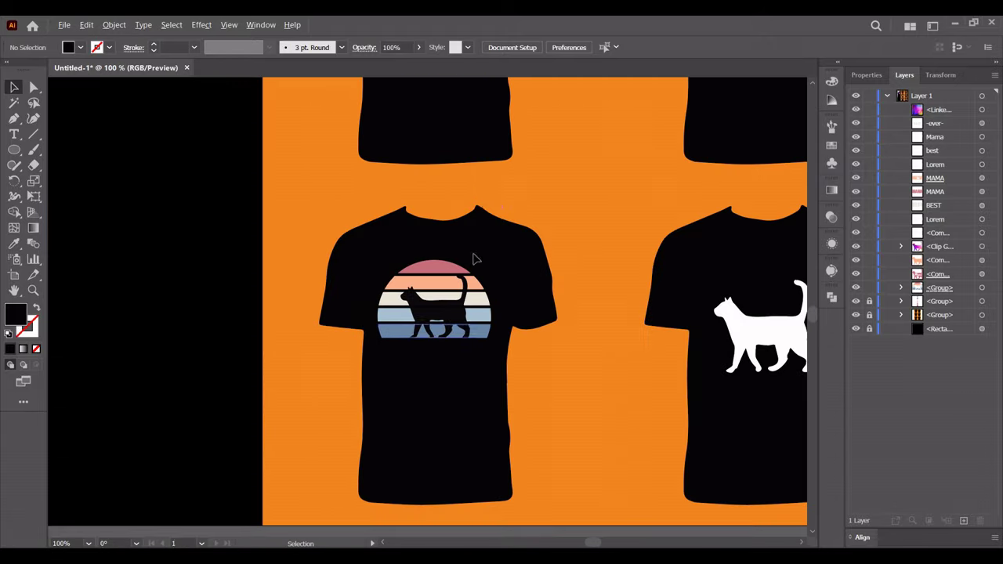
pyautogui.scroll(3, 475, 258)
pyautogui.moveTo(423, 165)
pyautogui.mouseDown()
pyautogui.moveTo(376, 466)
pyautogui.moveTo(357, 509)
pyautogui.mouseUp()
pyautogui.scroll(2, 356, 510)
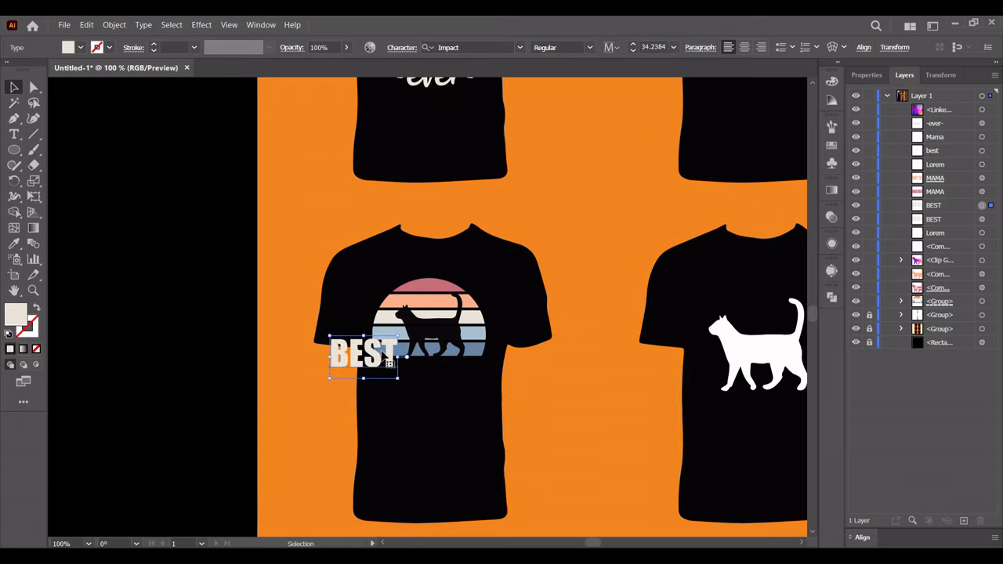
pyautogui.moveTo(369, 368); pyautogui.dragTo(462, 396)
pyautogui.scroll(1, 447, 400)
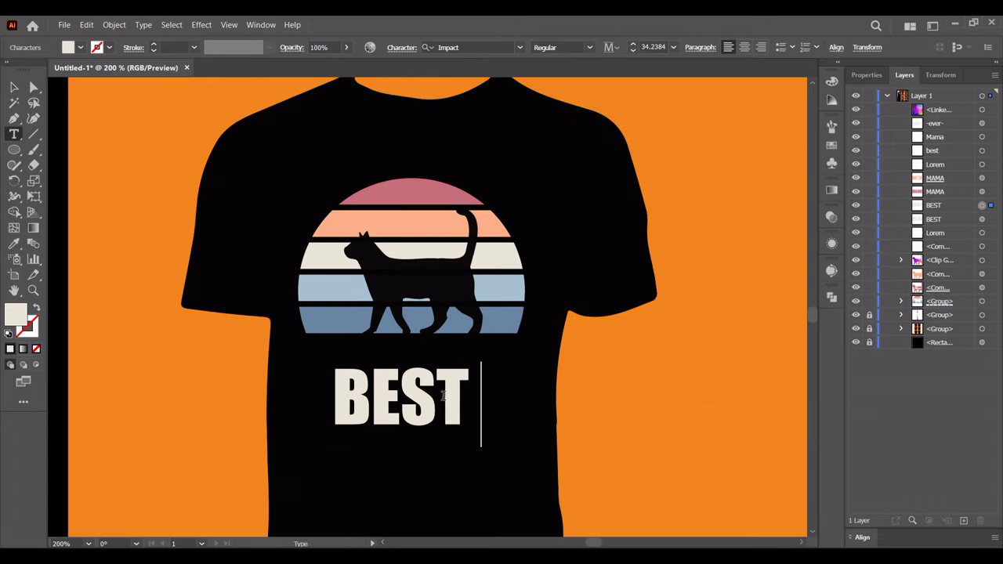
# Extend the text to read 'BEST MAMA' in capitals.
pyautogui.write('mama')
pyautogui.press('capslock')
pyautogui.press('BackSpace')
pyautogui.press('BackSpace')
pyautogui.press('BackSpace')
pyautogui.press('BackSpace')
pyautogui.write('MAMA')
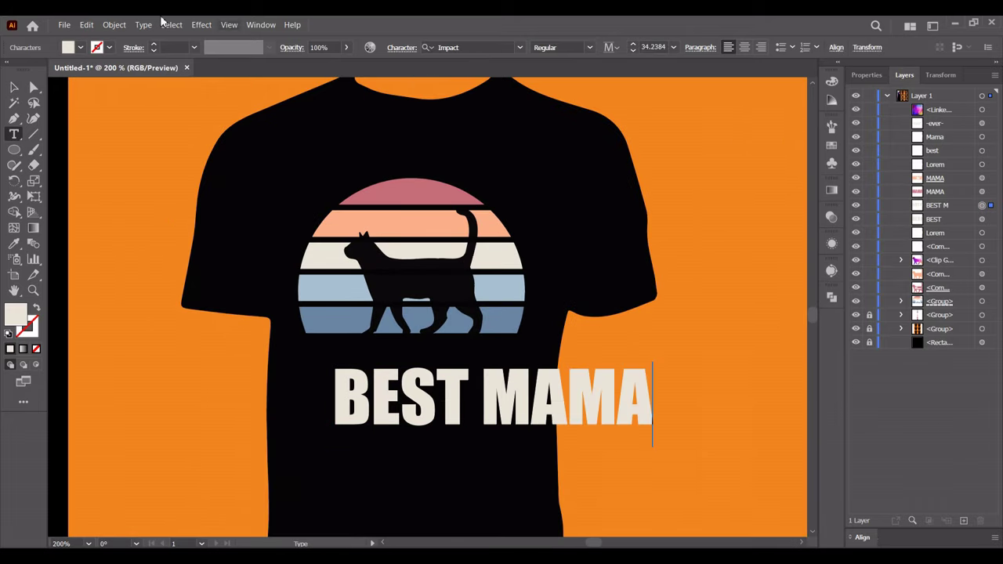
pyautogui.press('Escape')
# Scale the BEST MAMA text under the circle and colour it peach from a stripe.
pyautogui.moveTo(649, 408); pyautogui.dragTo(495, 356)
pyautogui.click(425, 223)
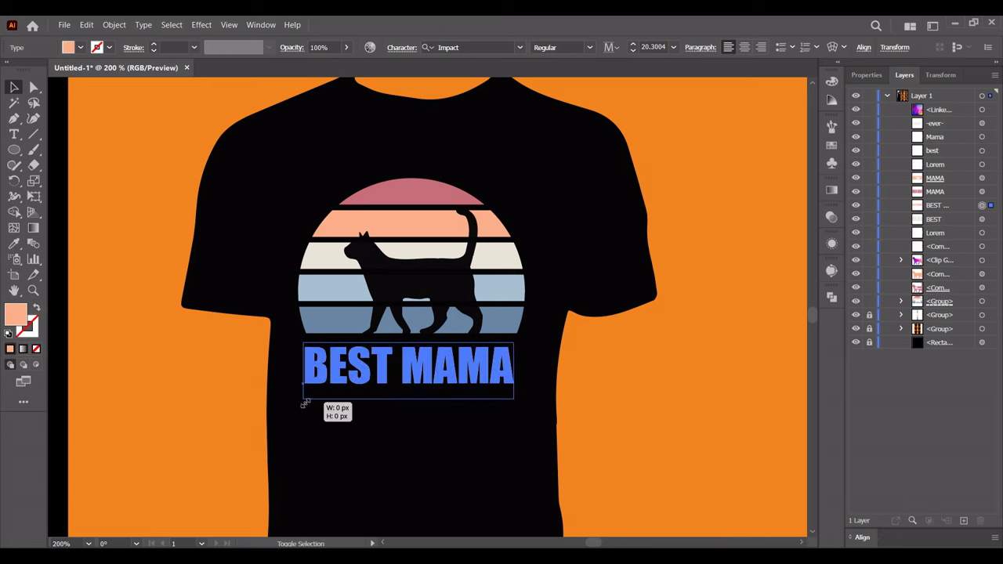
pyautogui.moveTo(322, 392); pyautogui.dragTo(301, 397)
pyautogui.click(656, 347)
pyautogui.hotkey('ctrl', '-')
pyautogui.hotkey('ctrl', '+')
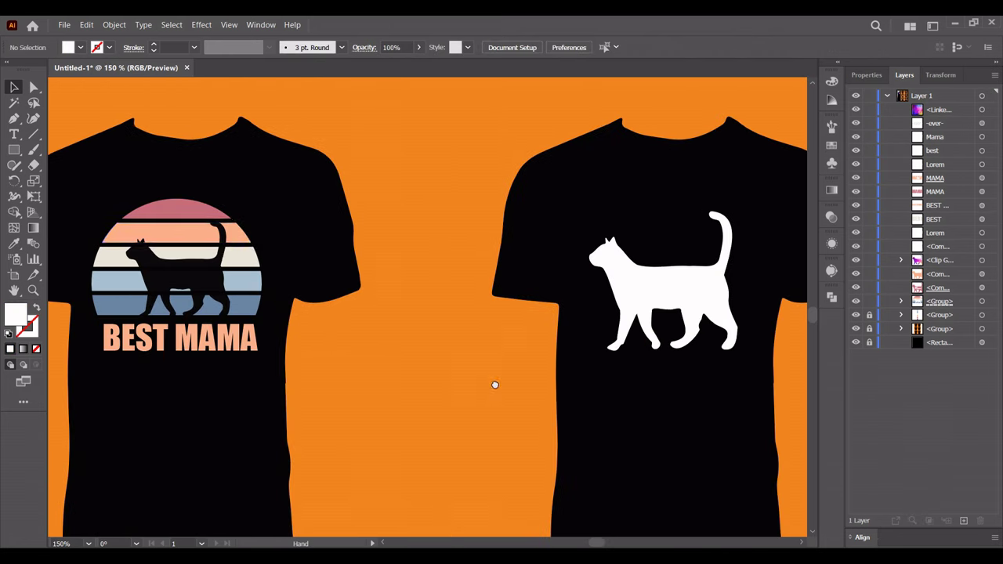
pyautogui.moveTo(139, 395)
pyautogui.mouseDown()
pyautogui.moveTo(304, 357)
pyautogui.moveTo(352, 405)
pyautogui.moveTo(446, 381)
pyautogui.mouseUp()
# Copy the two white squares downward to form a 2×2 grid of squares.
pyautogui.press('v')
pyautogui.hotkey('ctrl', '+')
pyautogui.hotkey('ctrl', '+')
pyautogui.hotkey('ctrl', '+')
pyautogui.scroll(-2, 443, 439)
pyautogui.keyDown('shift'); pyautogui.click(381, 285); pyautogui.keyUp('shift')
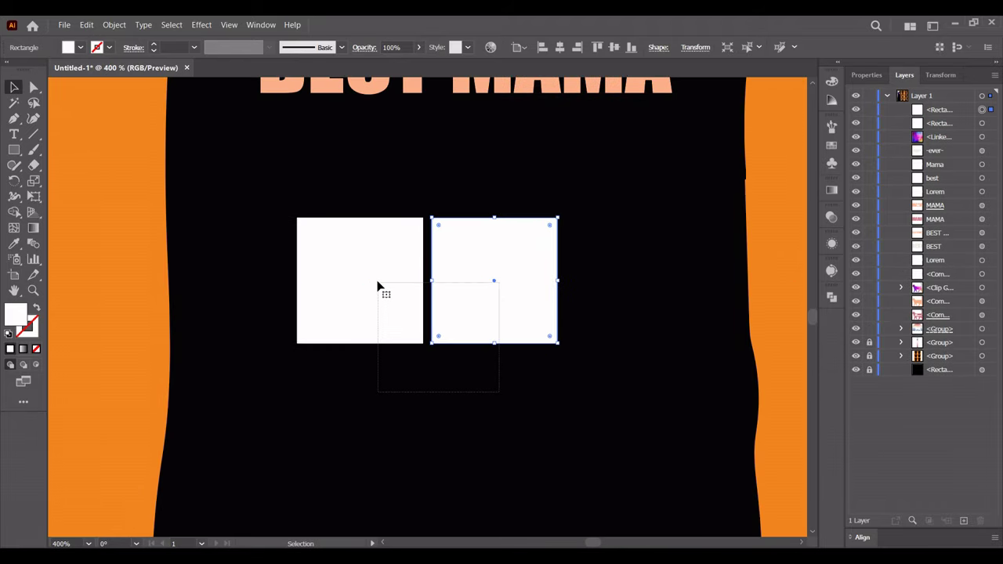
pyautogui.moveTo(381, 285); pyautogui.dragTo(392, 376)
pyautogui.hotkey('ctrl', '-')
pyautogui.hotkey('ctrl', '-')
pyautogui.hotkey('ctrl', '-')
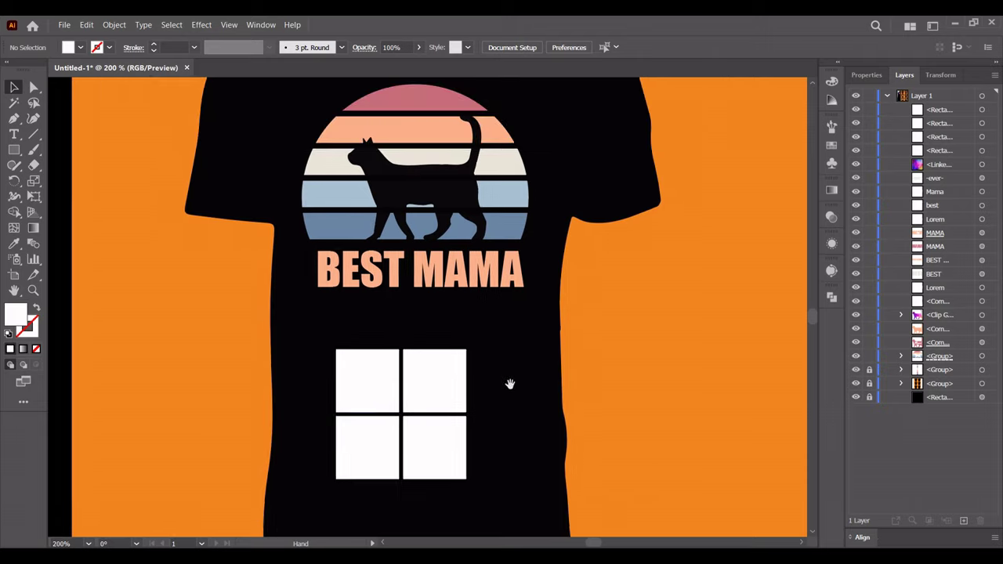
# Eyedrop the stripe colours onto the squares: rose, slate blue, cream and peach.
pyautogui.click(368, 380)
pyautogui.click(370, 103)
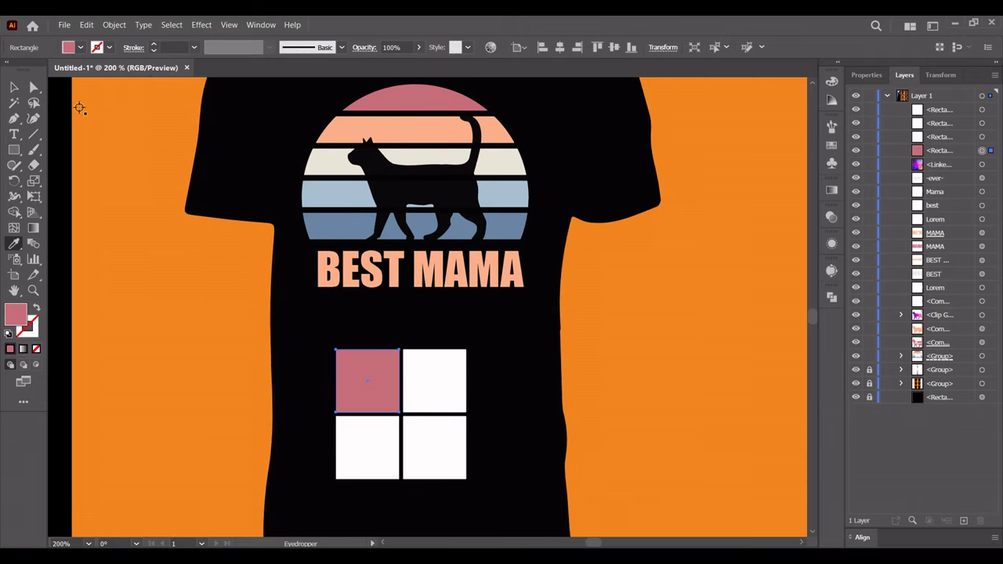
pyautogui.click(338, 229)
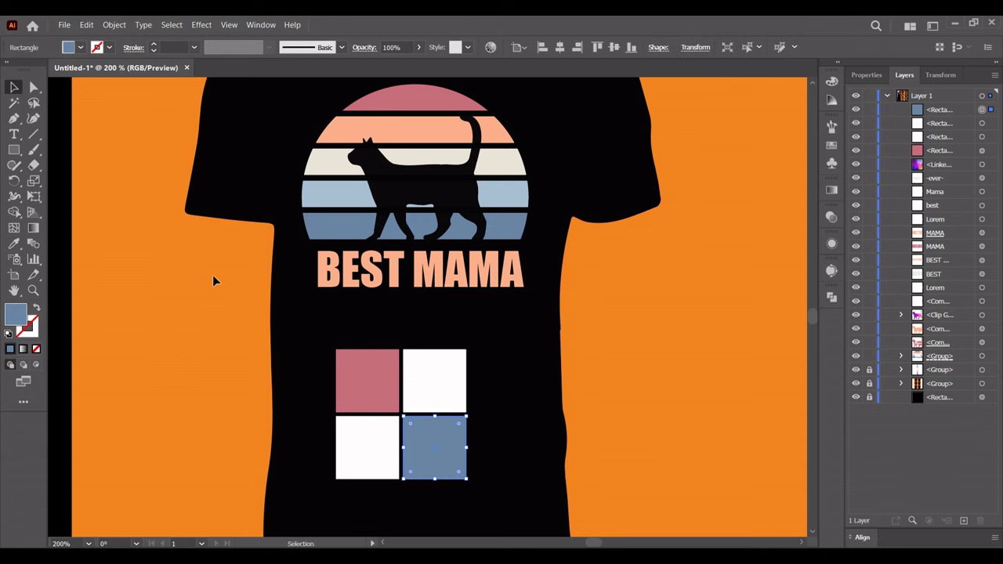
pyautogui.click(322, 168)
pyautogui.press('v')
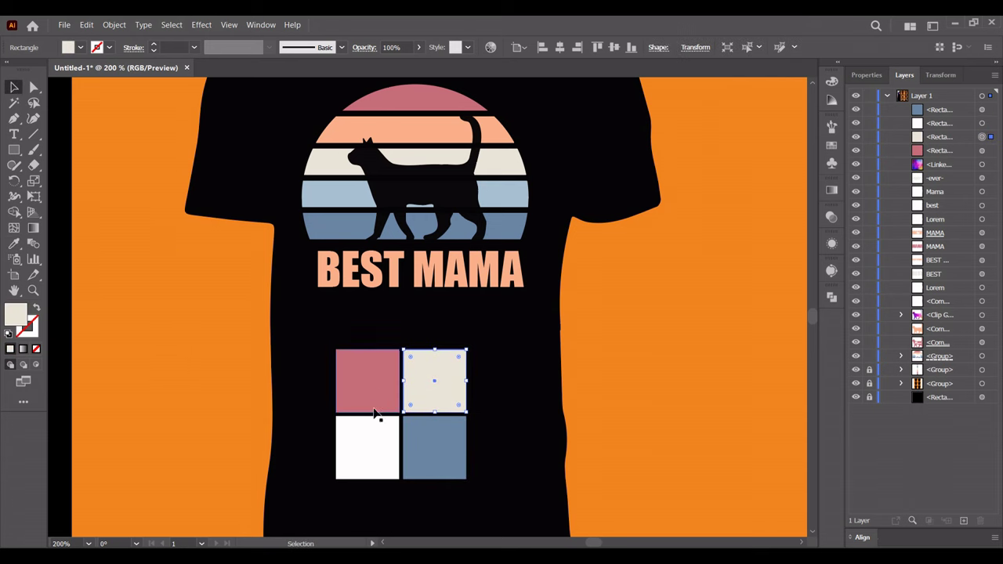
pyautogui.click(14, 244)
pyautogui.click(335, 135)
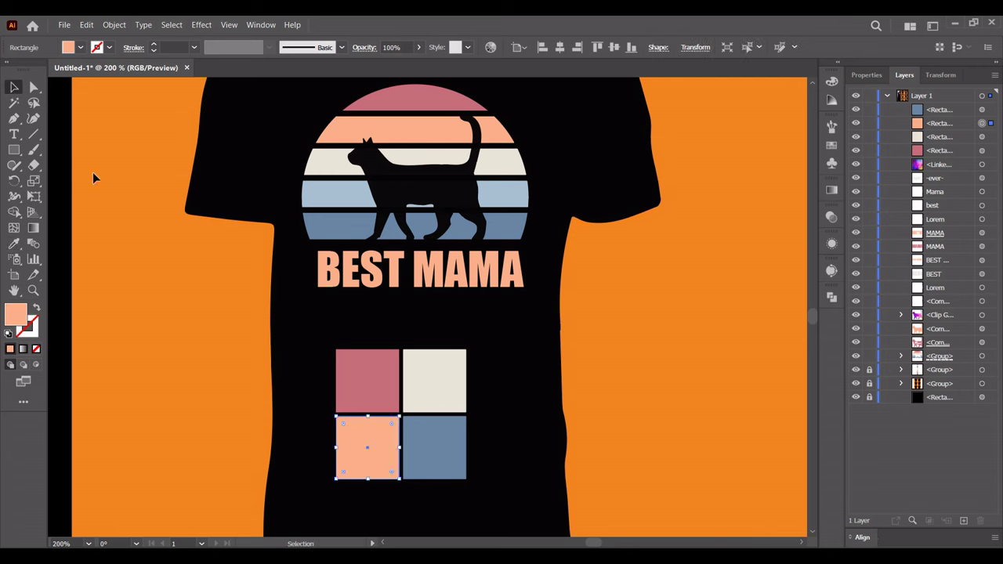
# Group the four coloured squares and move them over the right shirt's cat.
pyautogui.moveTo(274, 361); pyautogui.dragTo(495, 441)
pyautogui.rightClick(455, 407)
pyautogui.click(488, 222)
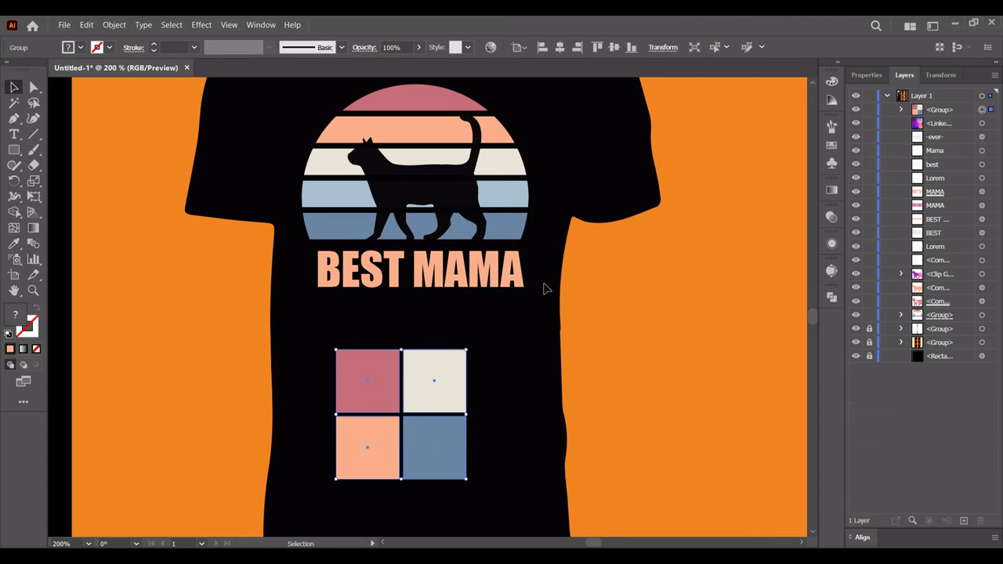
pyautogui.hotkey('ctrl', '-')
pyautogui.moveTo(267, 415)
pyautogui.mouseDown()
pyautogui.moveTo(779, 369)
pyautogui.moveTo(548, 377)
pyautogui.moveTo(535, 257)
pyautogui.mouseUp()
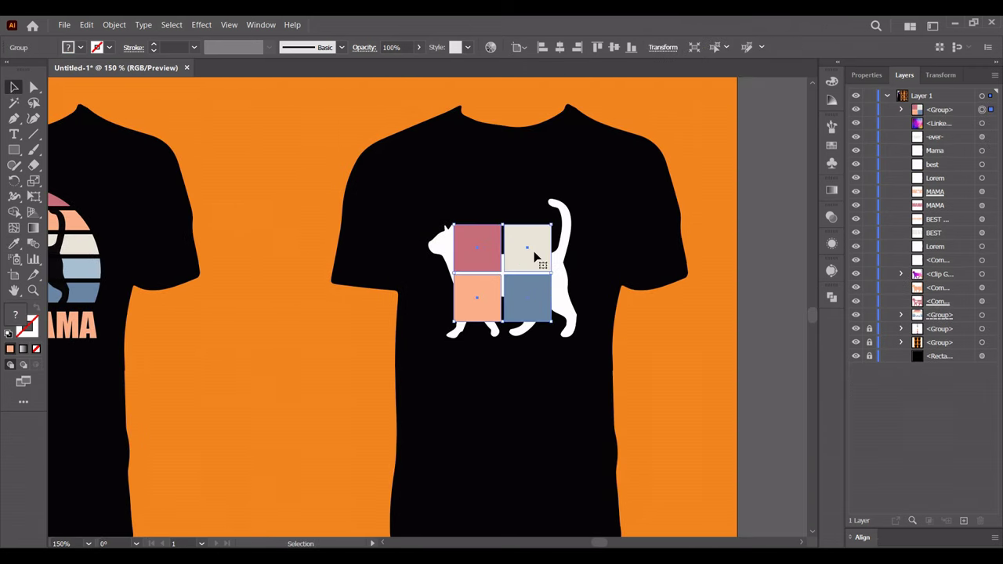
# Put the square grid behind the cat and enlarge it, then shrink the cat and make it black.
pyautogui.moveTo(963, 116); pyautogui.dragTo(940, 282)
pyautogui.scroll(1, 554, 270)
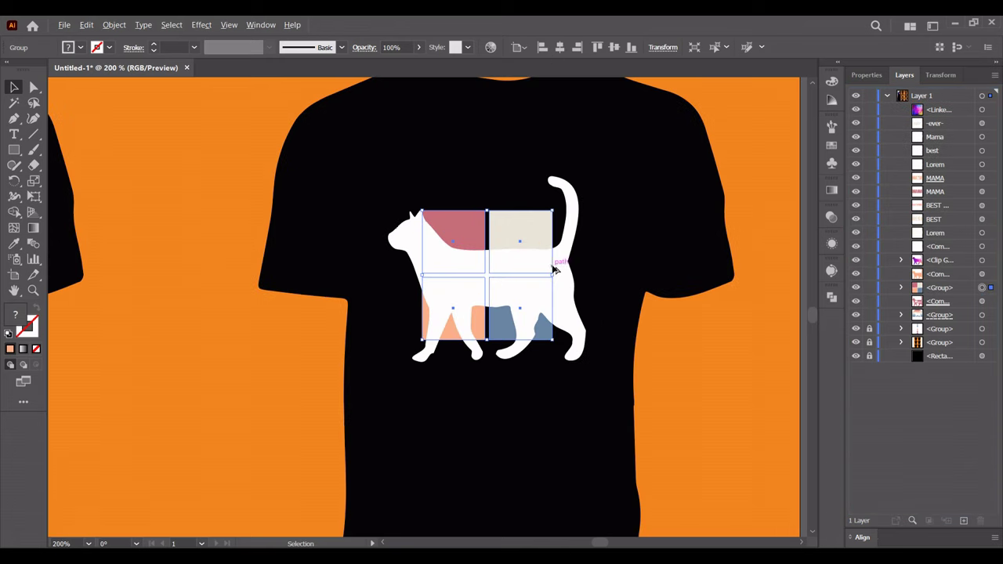
pyautogui.moveTo(554, 275)
pyautogui.mouseDown()
pyautogui.moveTo(606, 279)
pyautogui.moveTo(593, 253)
pyautogui.mouseUp()
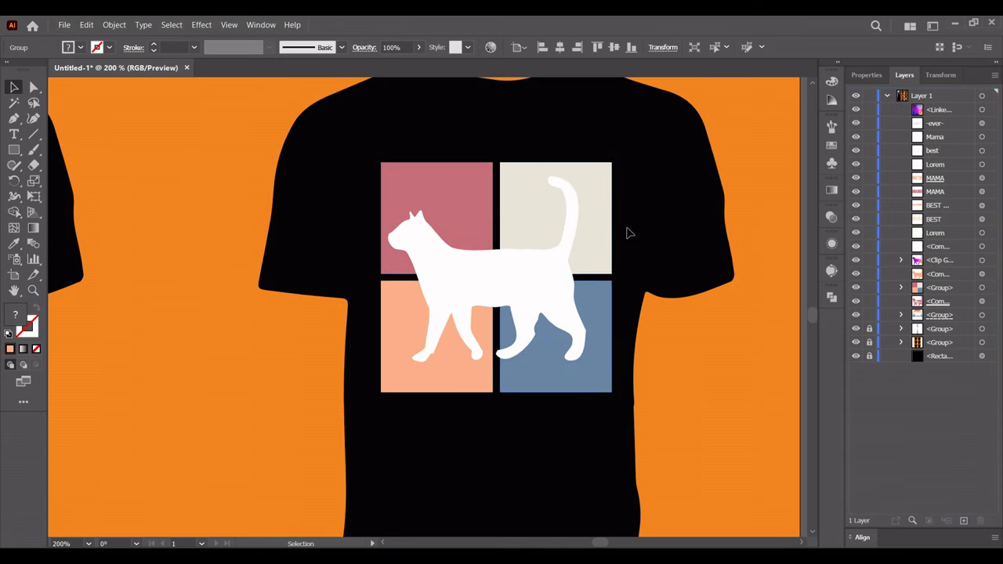
pyautogui.click(568, 345)
pyautogui.moveTo(586, 362)
pyautogui.mouseDown()
pyautogui.moveTo(531, 323)
pyautogui.moveTo(487, 267)
pyautogui.mouseUp()
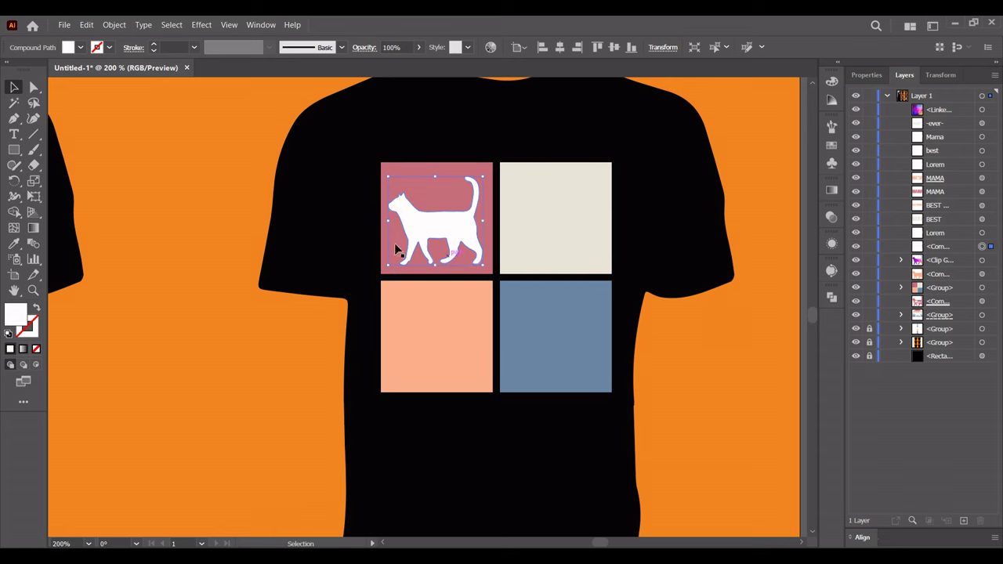
pyautogui.click(309, 149)
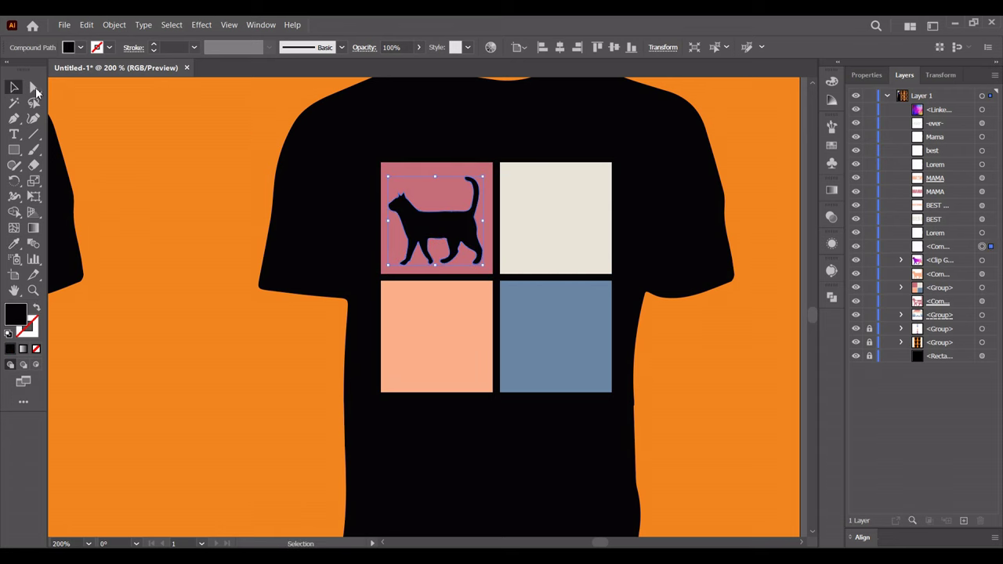
# Copy the black cat into each of the four squares, then cut all four cats.
pyautogui.hotkey('ctrl', '=')
pyautogui.moveTo(421, 240)
pyautogui.mouseDown()
pyautogui.moveTo(641, 258)
pyautogui.moveTo(619, 363)
pyautogui.mouseUp()
pyautogui.hotkey('ctrl', '-')
pyautogui.hotkey('ctrl', '-')
pyautogui.keyDown('shift'); pyautogui.click(470, 235); pyautogui.keyUp('shift')
pyautogui.hotkey('ctrl', '=')
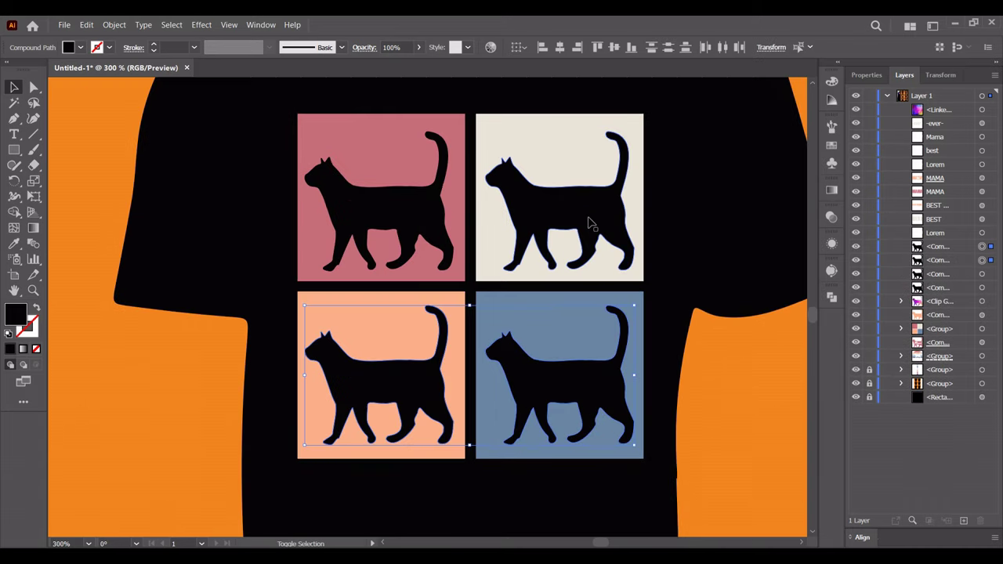
pyautogui.rightClick(401, 219)
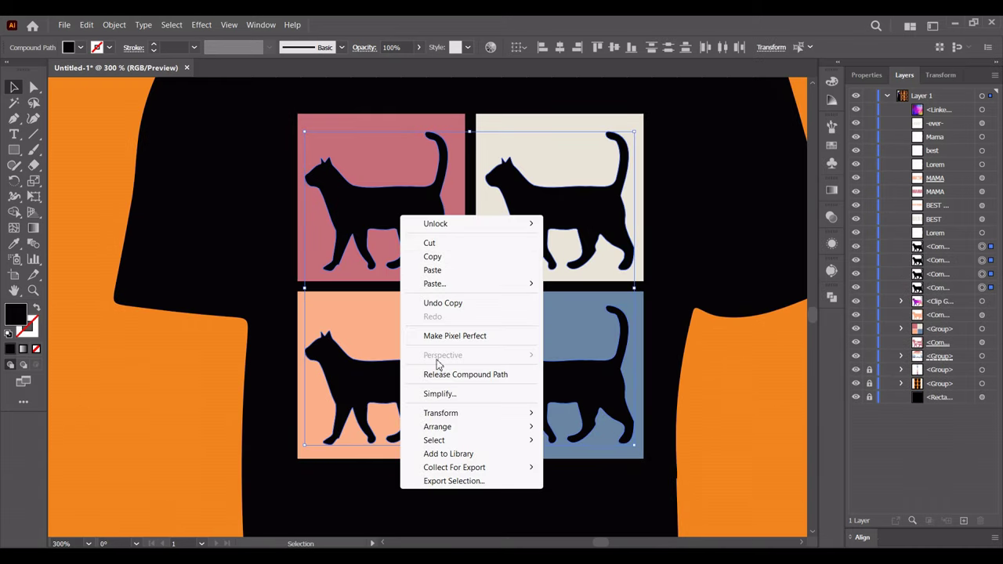
pyautogui.click(445, 246)
# Give the four-square group an opacity mask with Clip turned off, and edit the mask.
pyautogui.click(436, 246)
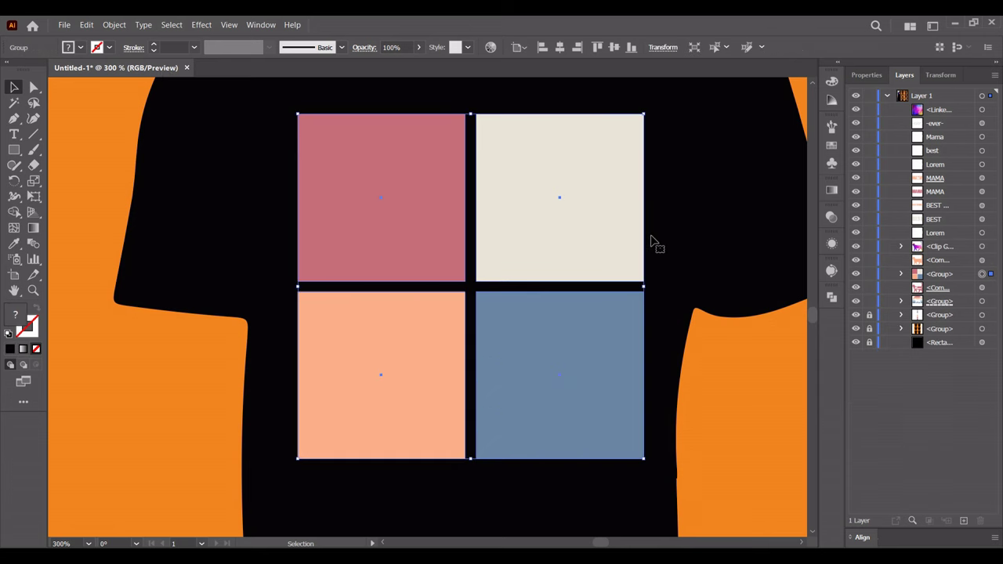
pyautogui.click(832, 218)
pyautogui.click(786, 252)
pyautogui.click(767, 267)
pyautogui.click(737, 266)
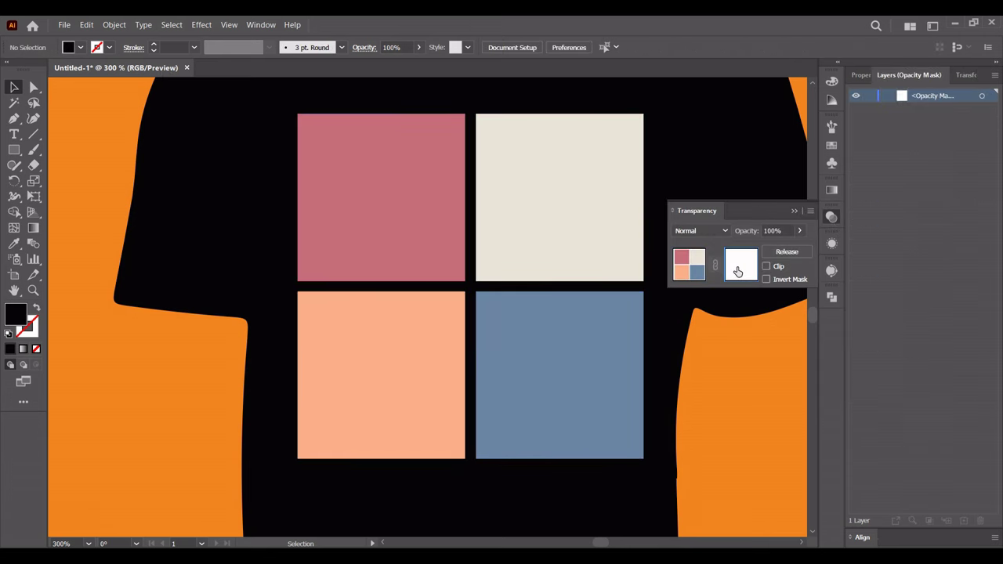
# Paste the cut cats in front inside the mask, then return to editing the artwork.
pyautogui.rightClick(417, 213)
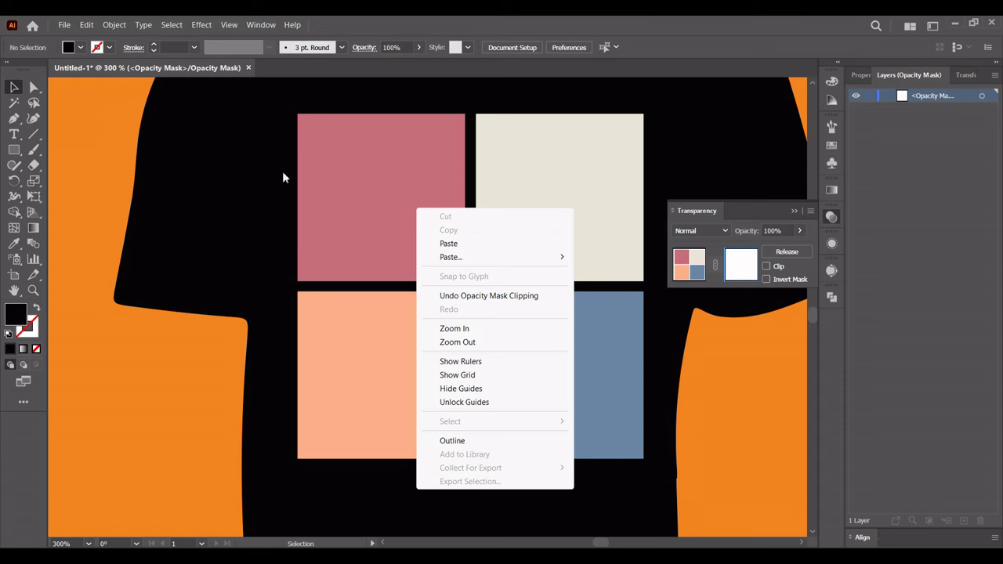
pyautogui.click(89, 26)
pyautogui.click(760, 288)
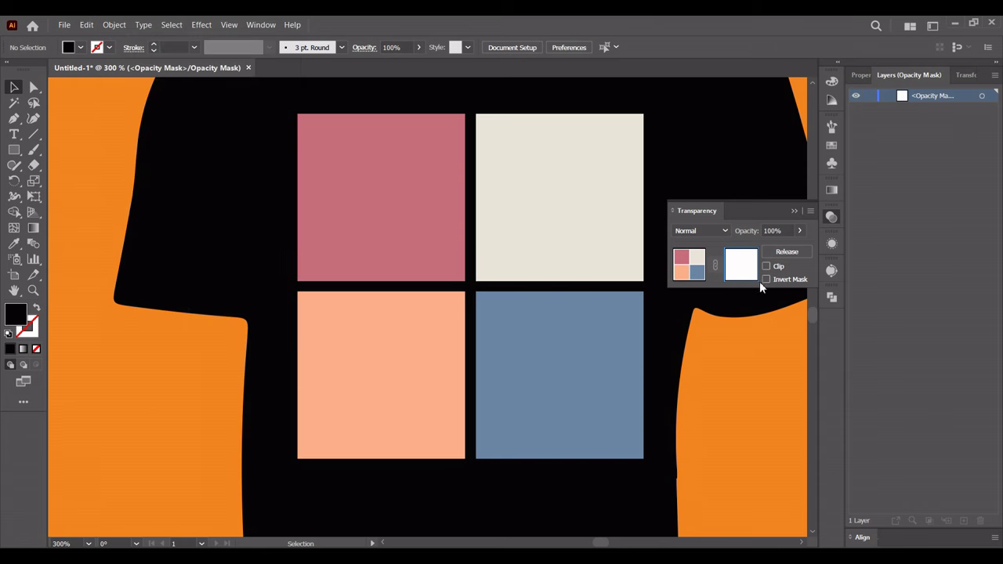
pyautogui.click(86, 25)
pyautogui.click(117, 111)
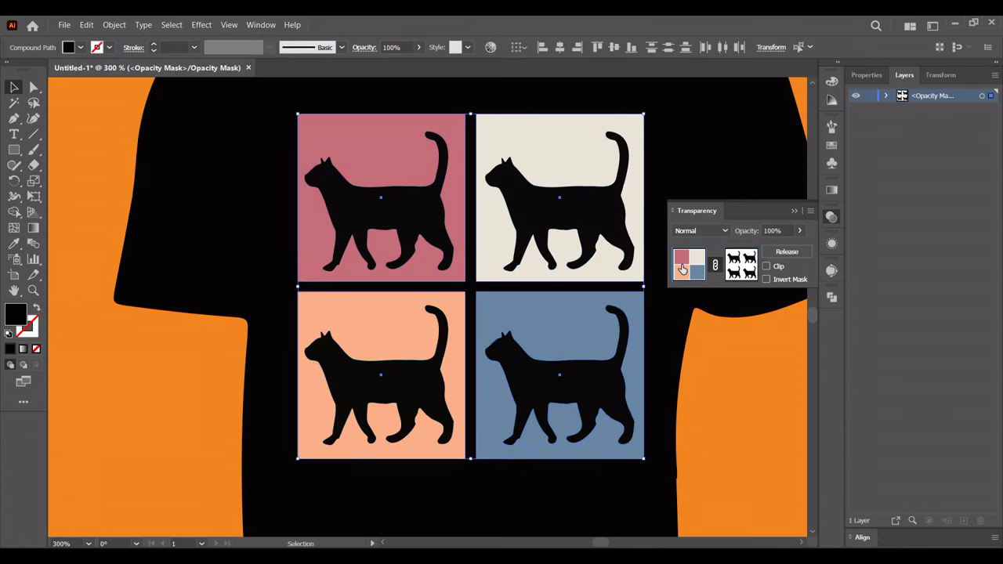
pyautogui.click(682, 269)
pyautogui.click(726, 180)
pyautogui.hotkey('ctrl', '1')
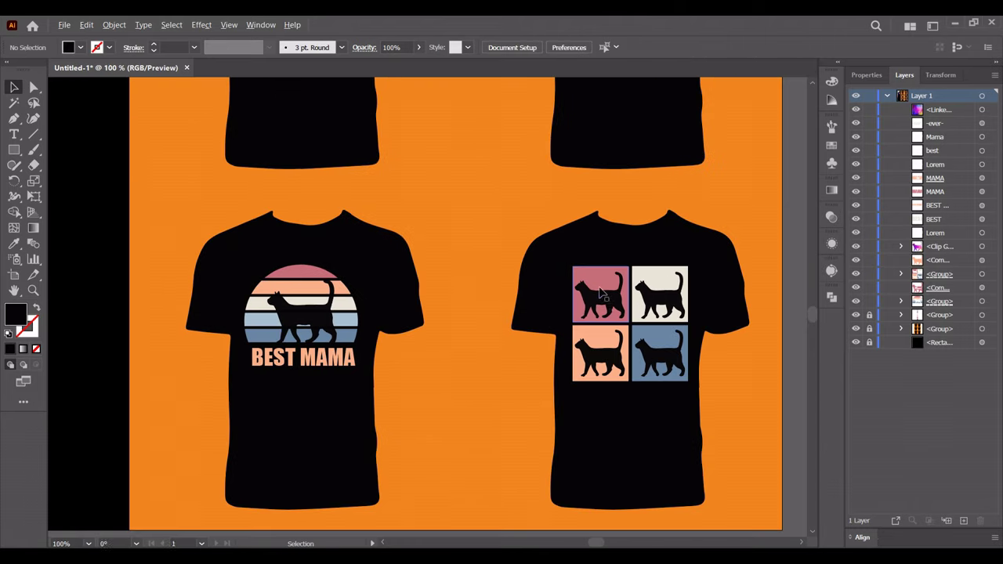
pyautogui.moveTo(502, 118); pyautogui.dragTo(493, 219)
pyautogui.moveTo(471, 149); pyautogui.dragTo(466, 262)
pyautogui.moveTo(439, 94)
pyautogui.mouseDown()
pyautogui.moveTo(463, 394)
pyautogui.moveTo(448, 121)
pyautogui.mouseUp()
pyautogui.scroll(3, 470, 361)
pyautogui.scroll(1, 482, 343)
pyautogui.hotkey('ctrl', '-')
pyautogui.hotkey('ctrl', '-')
pyautogui.hotkey('ctrl', '+')
pyautogui.hotkey('ctrl', '+')
pyautogui.hotkey('ctrl', '+')
pyautogui.moveTo(419, 301); pyautogui.dragTo(412, 387)
pyautogui.hotkey('ctrl', '-')
pyautogui.hotkey('ctrl', '-')
pyautogui.hotkey('ctrl', '-')
pyautogui.hotkey('ctrl', '+')
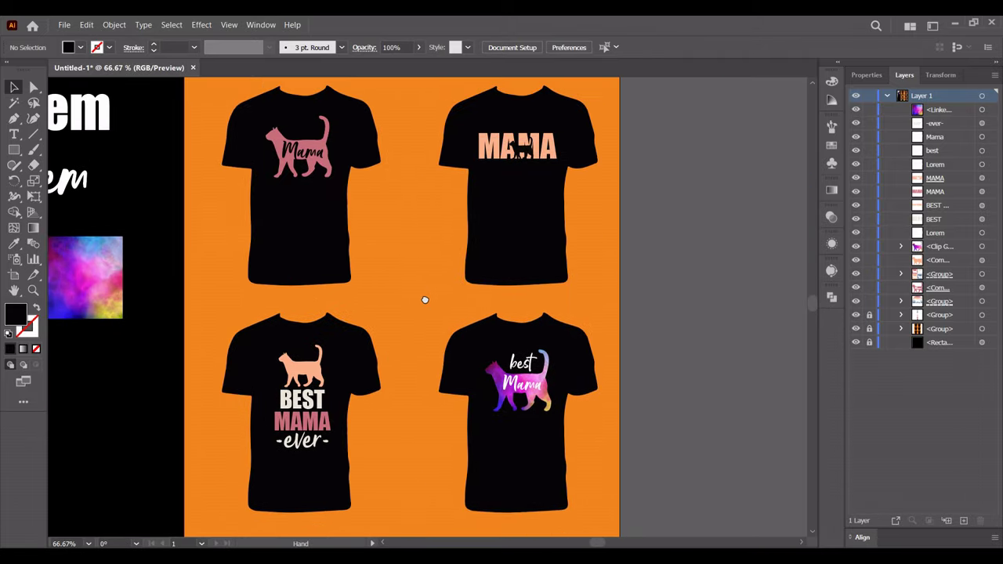
pyautogui.hscroll(-2, 392, 196)
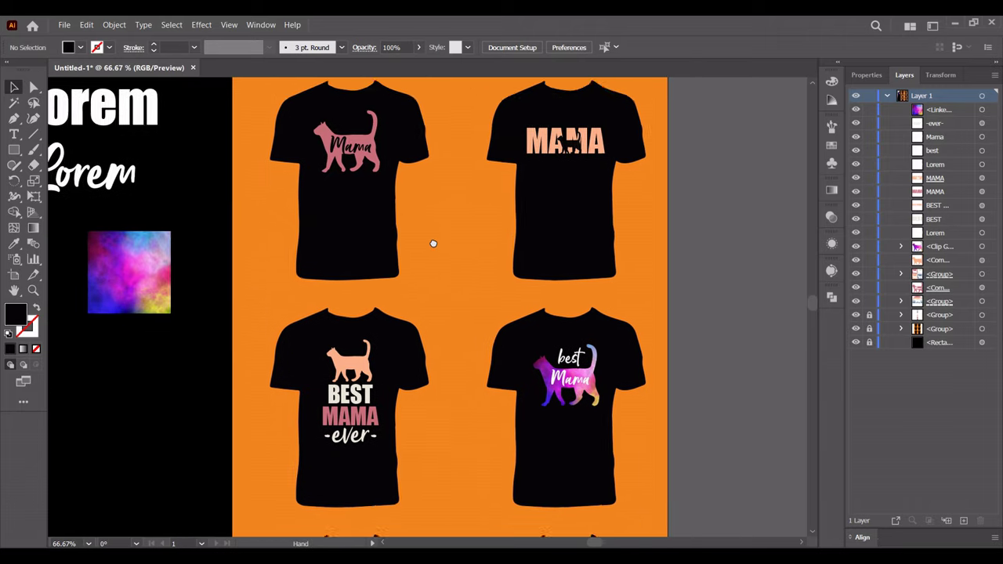